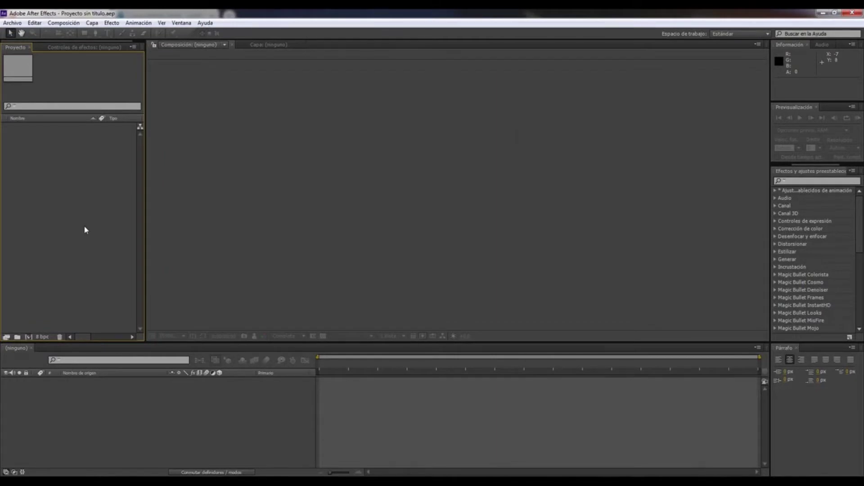
Step: Import MVI_1628.MOV and build a composition from it, previewing the clip
double_click(81, 204)
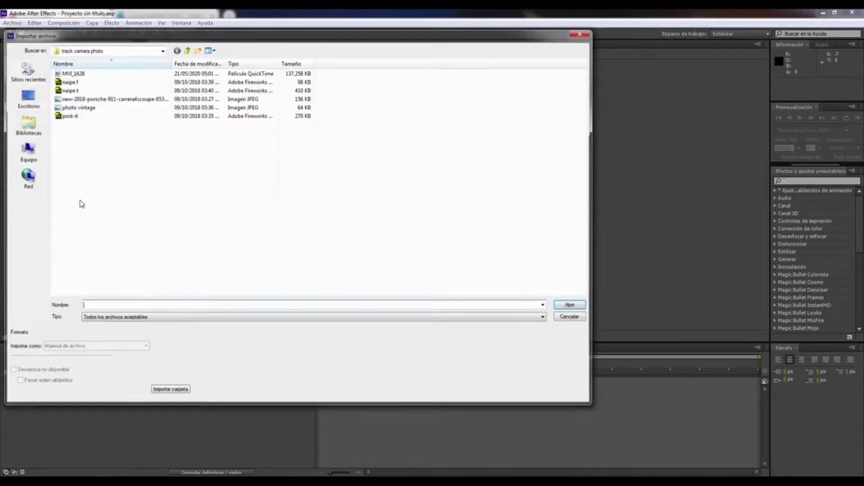
double_click(73, 71)
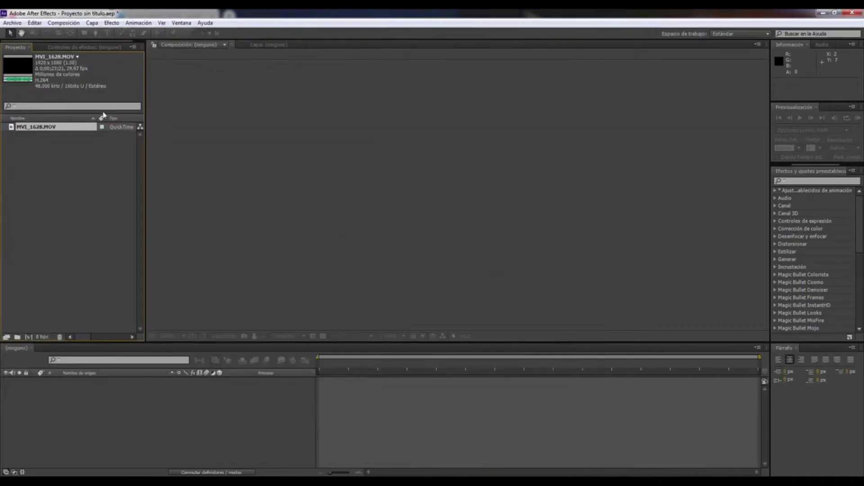
drag(68, 126, 223, 421)
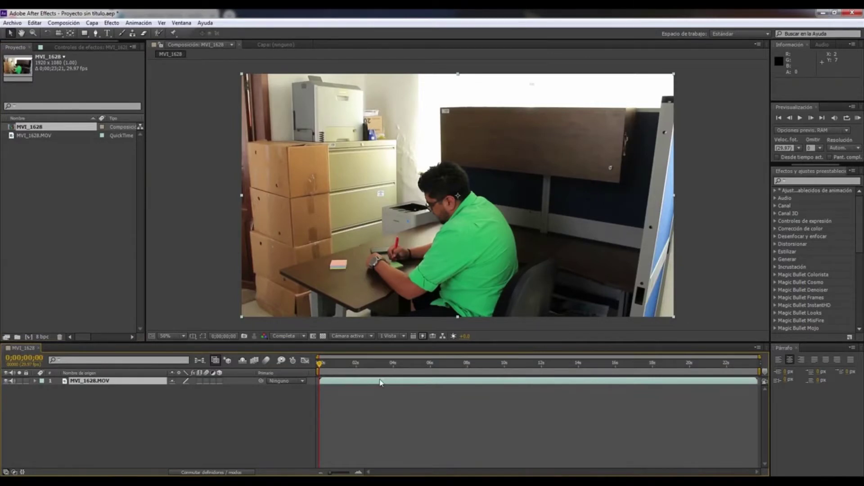
key(KP_0)
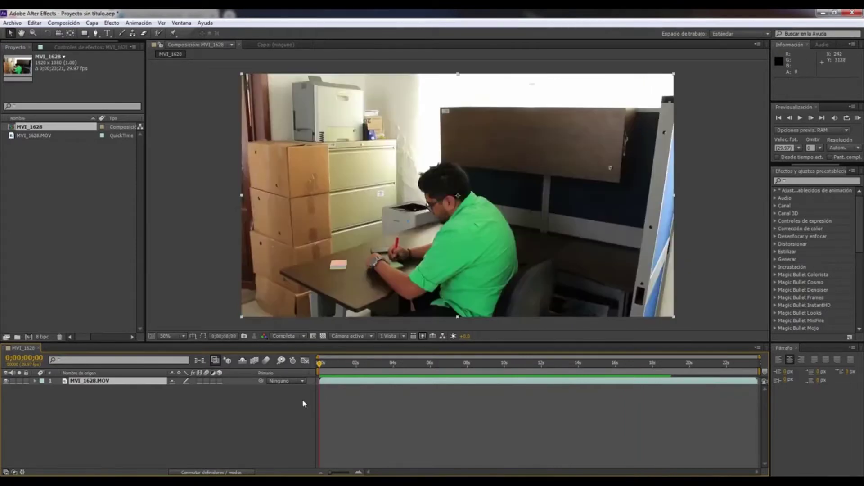
Step: Run 3D camera tracking on the MVI_1628.MOV layer and check the track points at several moments up to 0;00;09;06
right_click(132, 385)
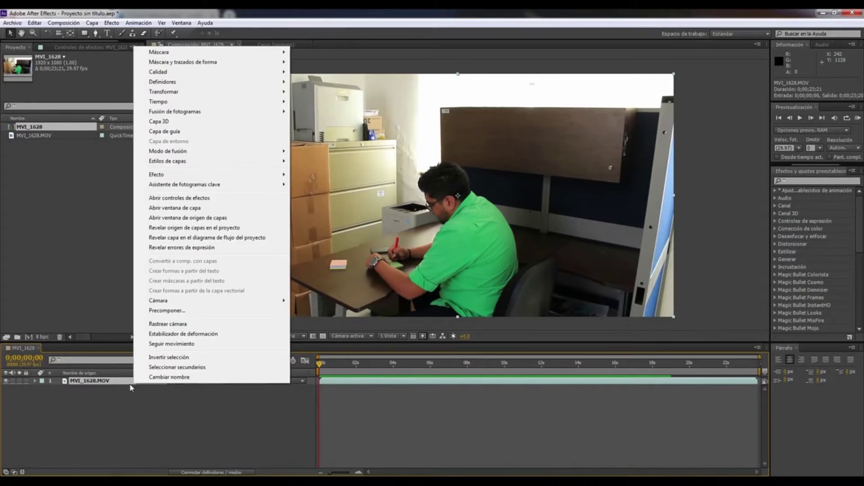
click(204, 325)
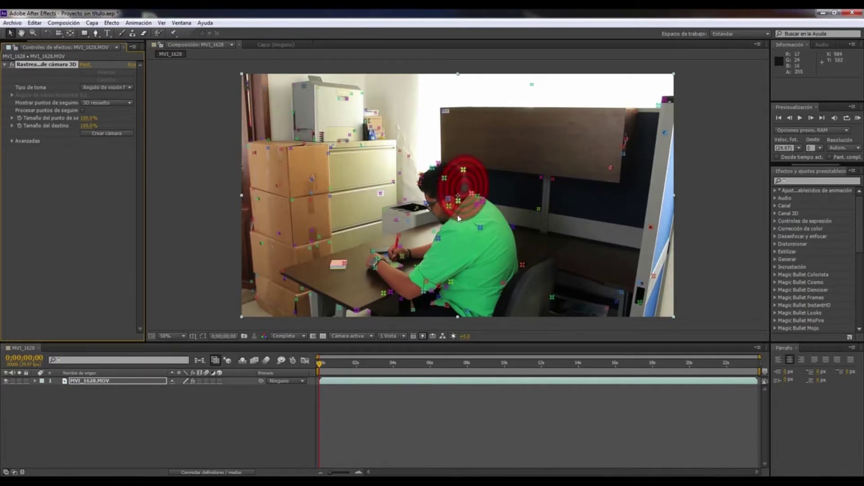
drag(320, 367, 332, 368)
click(353, 368)
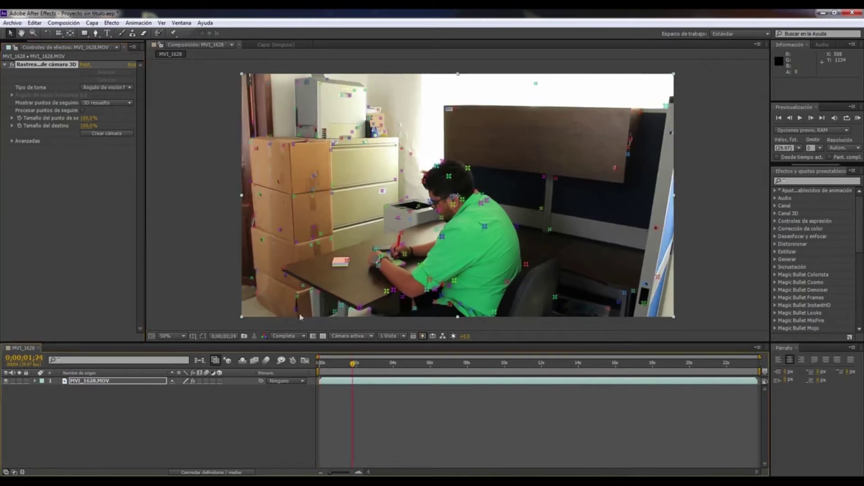
mouse_move(493, 367)
mouse_down()
mouse_move(505, 366)
mouse_move(490, 366)
mouse_up()
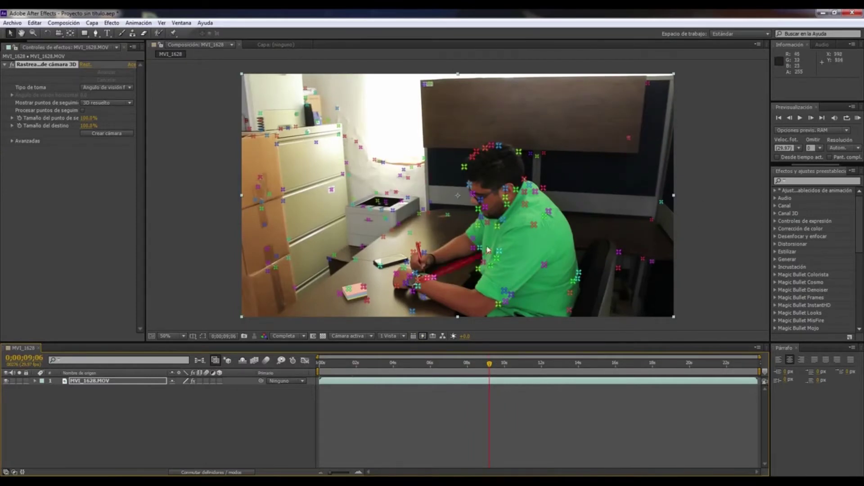
Step: Split the composition viewer into two vertical views and fit the whole footage frame in the upper one at 25%
click(404, 339)
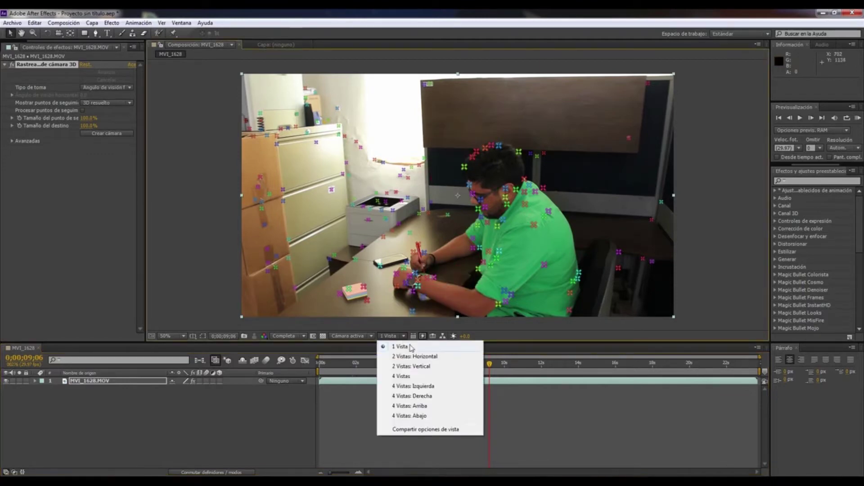
click(411, 366)
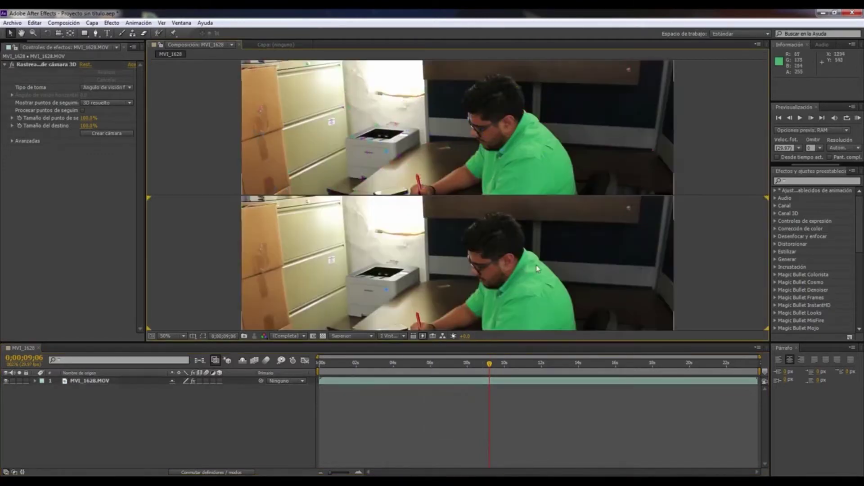
drag(486, 118, 510, 119)
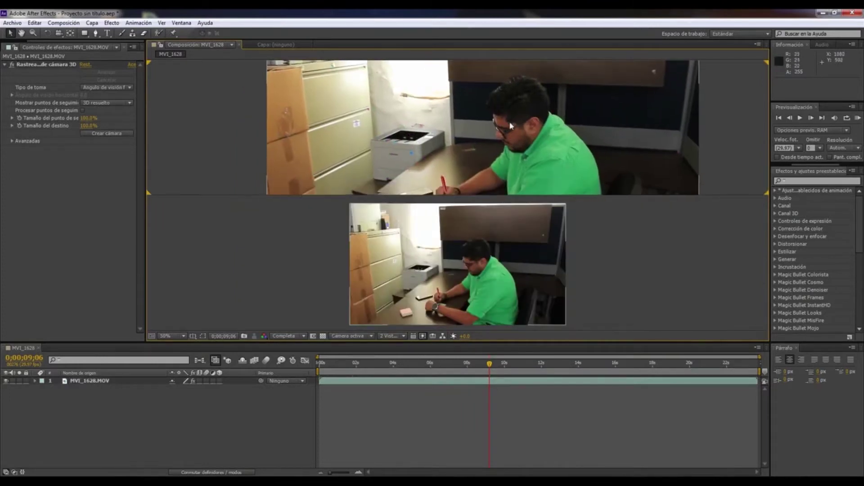
scroll(508, 124, down, 2)
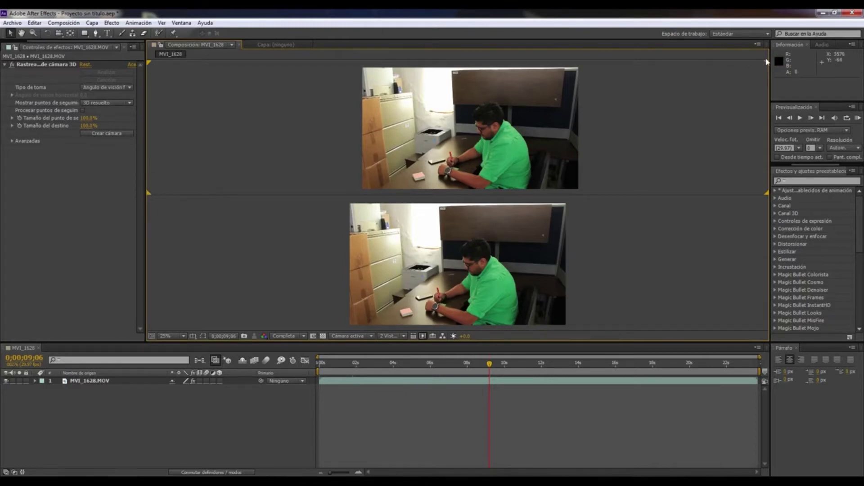
click(607, 268)
click(618, 109)
Step: Create a solid and a camera from the track point just beside the man's head, using the 3D camera tracker effect
click(90, 381)
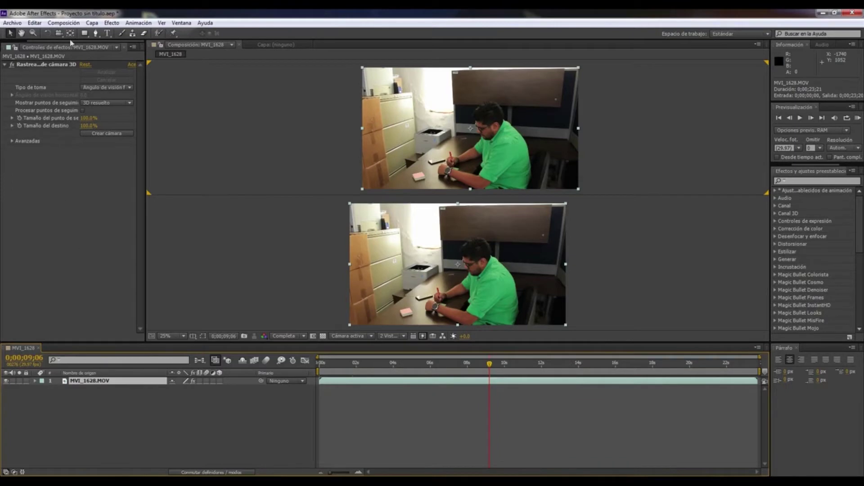
click(43, 65)
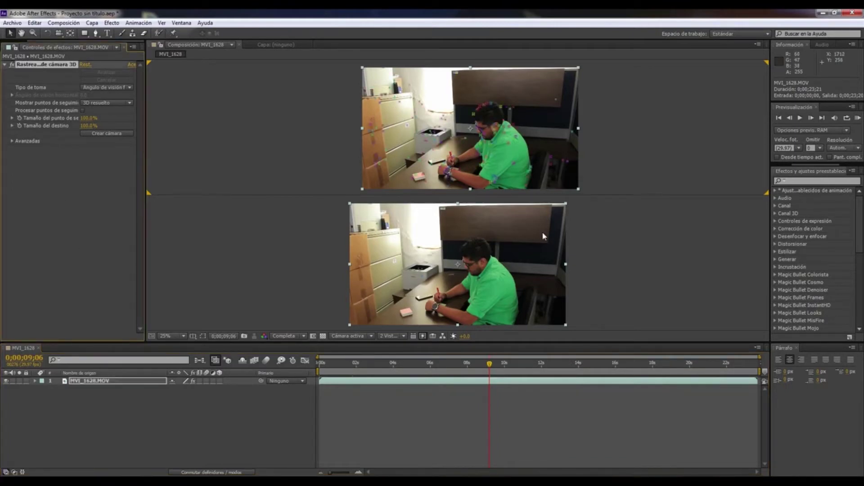
click(516, 137)
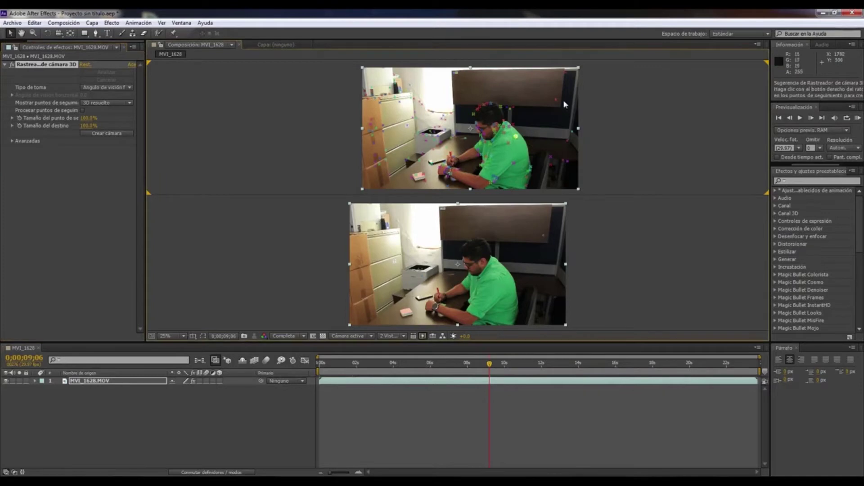
right_click(514, 109)
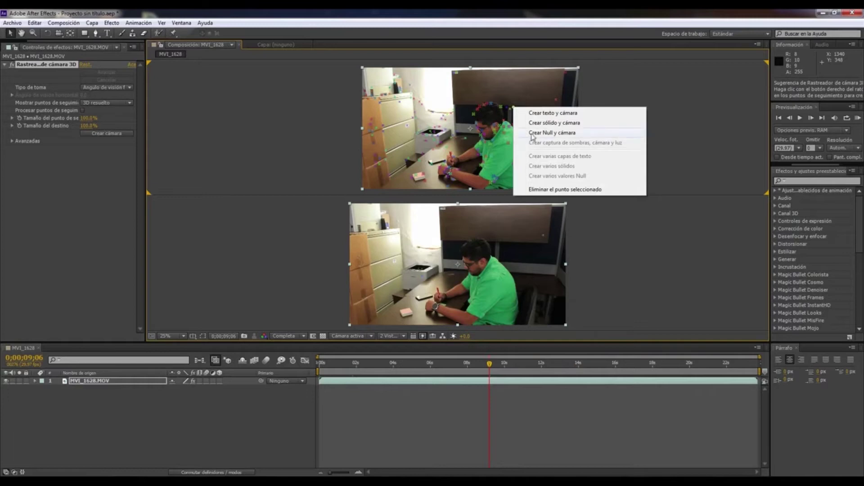
click(543, 123)
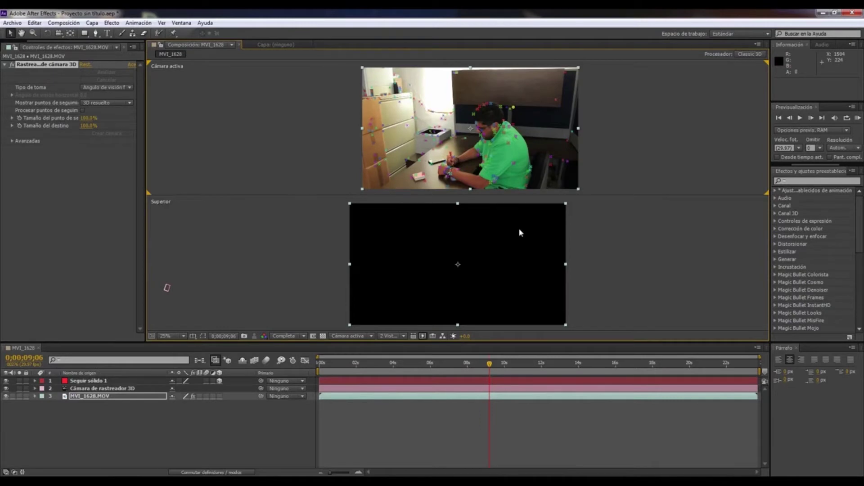
Step: Examine the tracked camera's path in the top view while moving through the footage from 0;00;02;07 to 0;00;09;16
scroll(472, 239, down, 3)
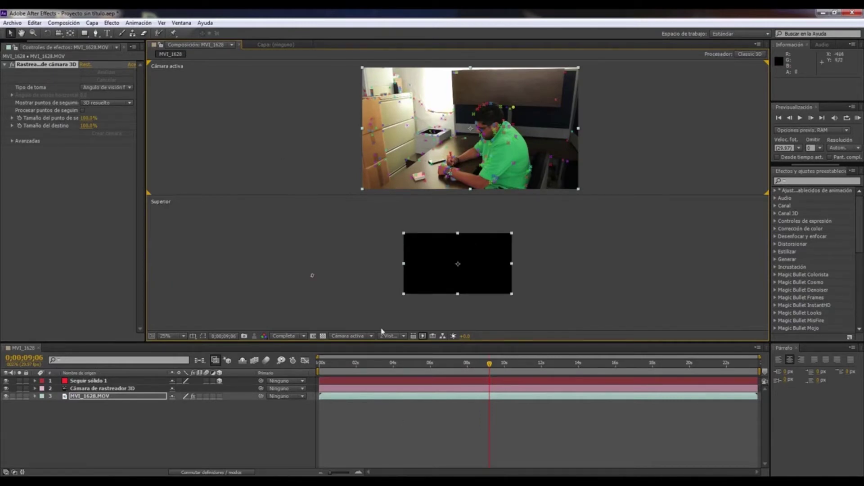
click(361, 365)
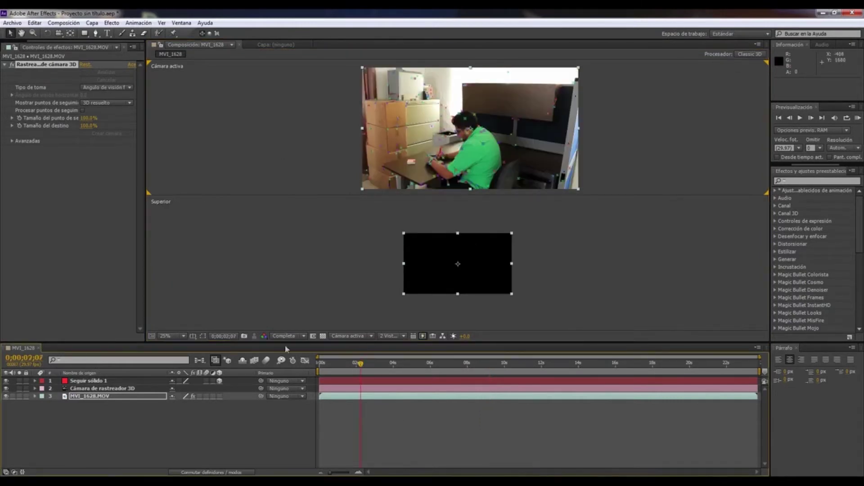
click(101, 389)
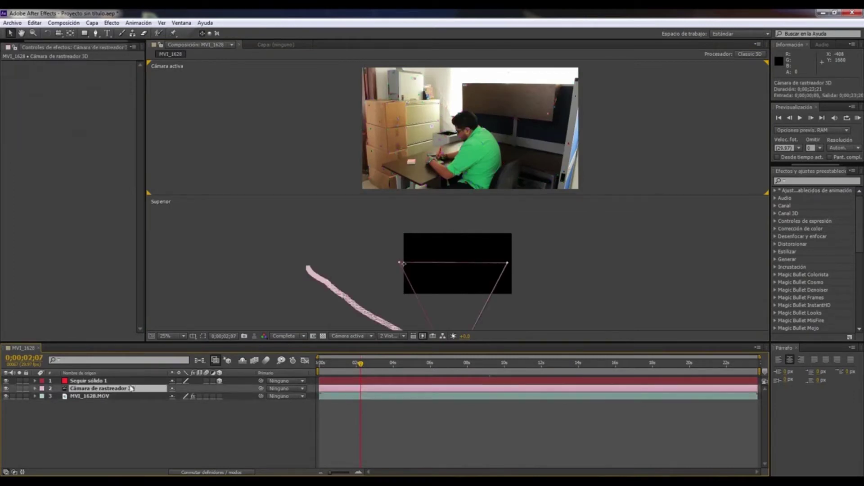
drag(501, 290, 512, 250)
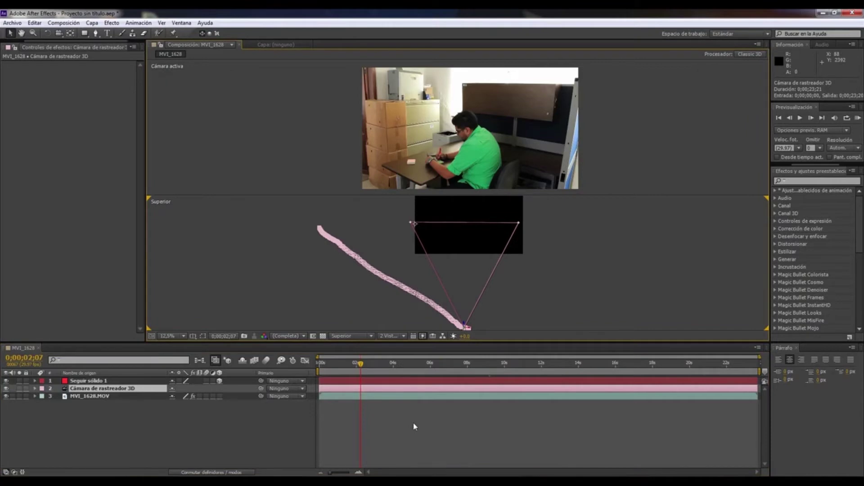
drag(366, 366, 452, 367)
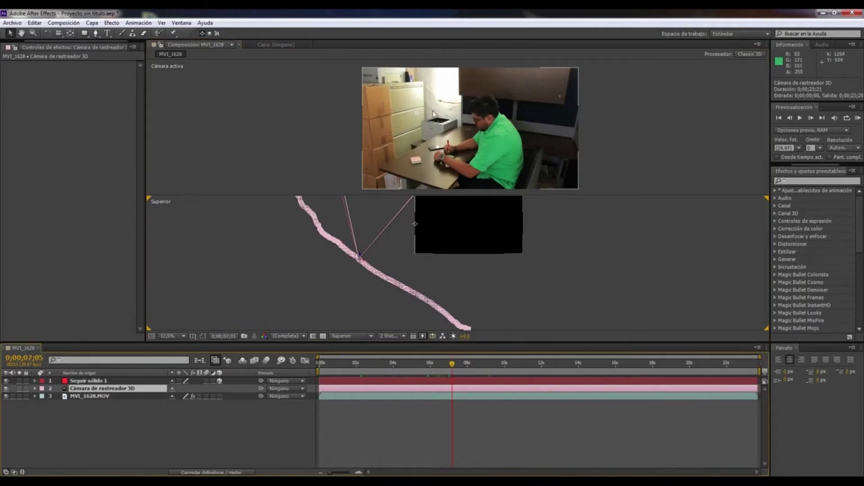
drag(452, 365, 510, 376)
click(92, 440)
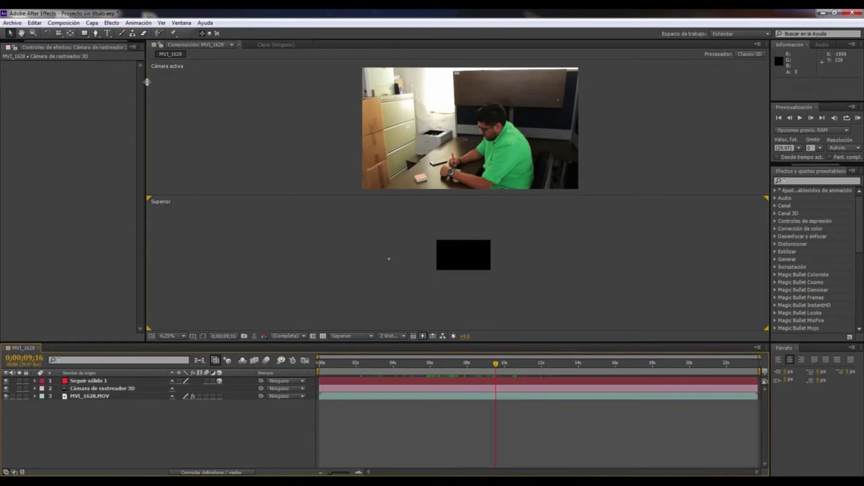
Step: Widen the project area and import the playing card images naipe f.png and naipe t.png
drag(145, 82, 179, 82)
key(ctrl+i)
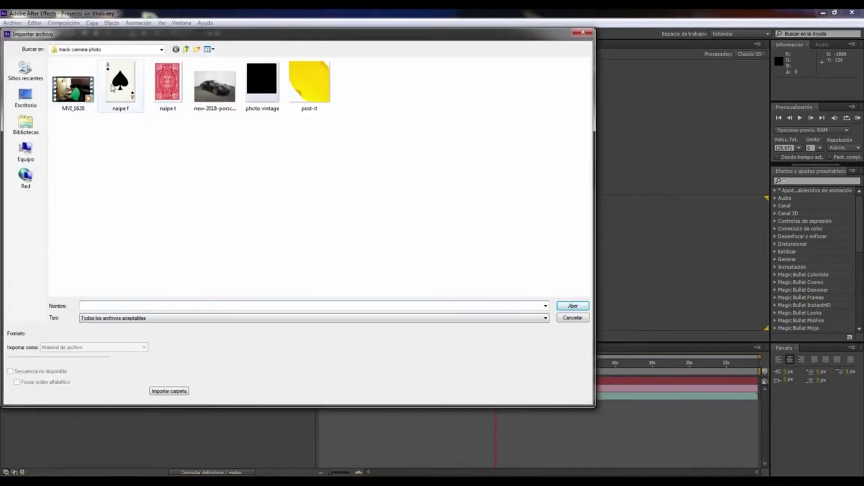
double_click(120, 90)
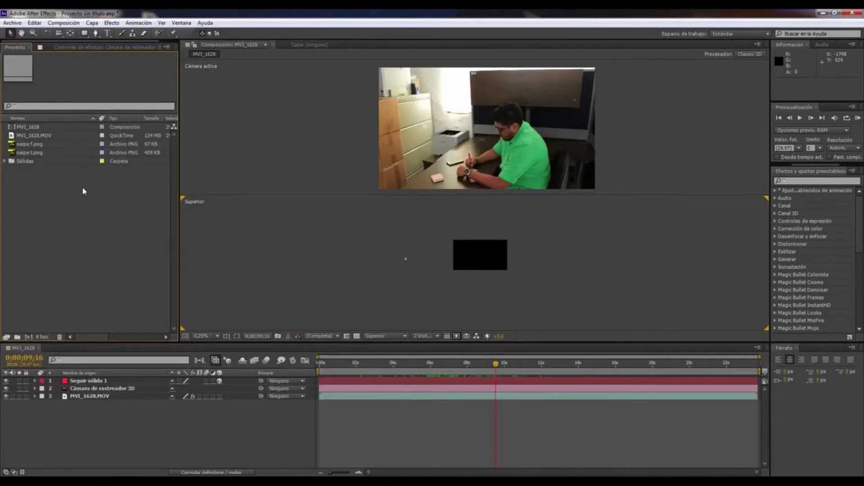
Step: Create a new composition from naipe t.png and show it in a single view at 100%
drag(30, 152, 30, 341)
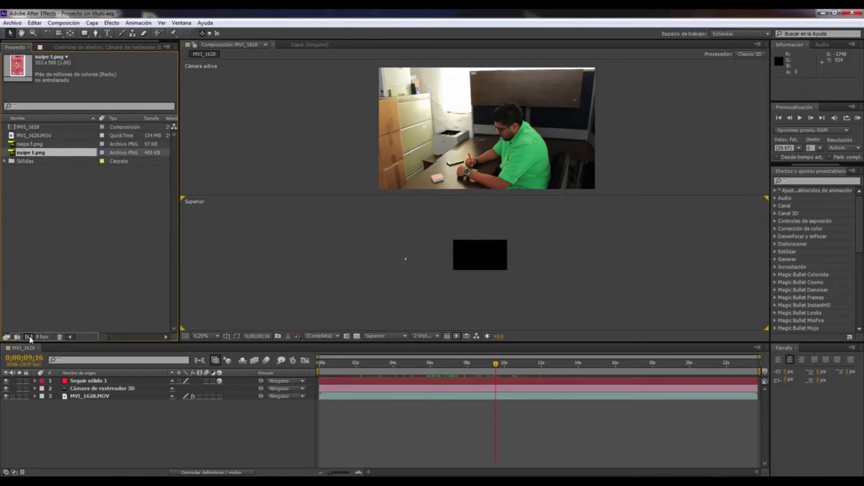
drag(30, 338, 30, 340)
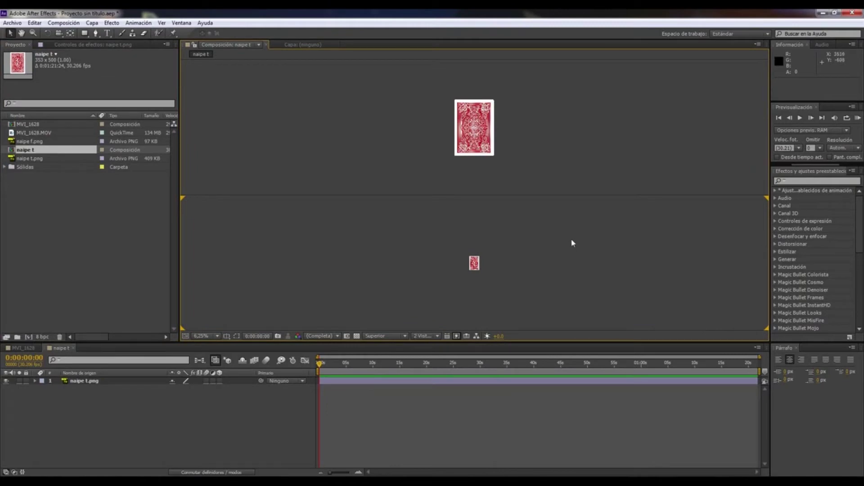
click(441, 341)
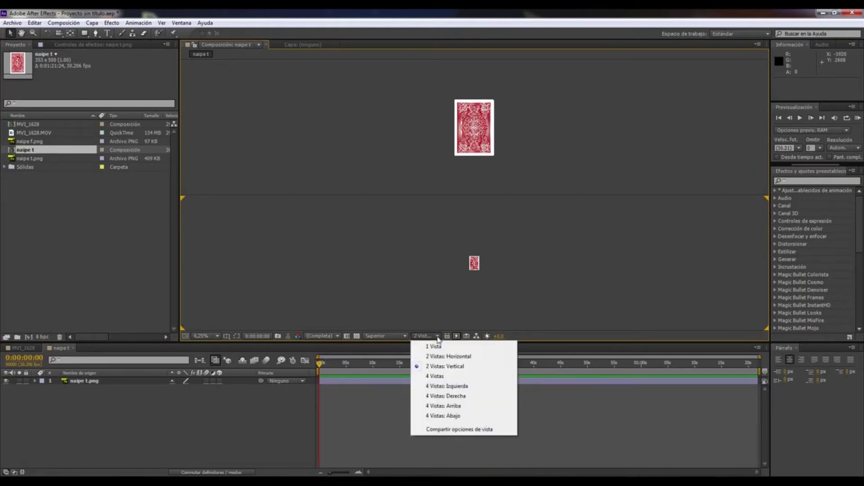
click(438, 347)
scroll(498, 202, up, 4)
scroll(506, 202, down, 1)
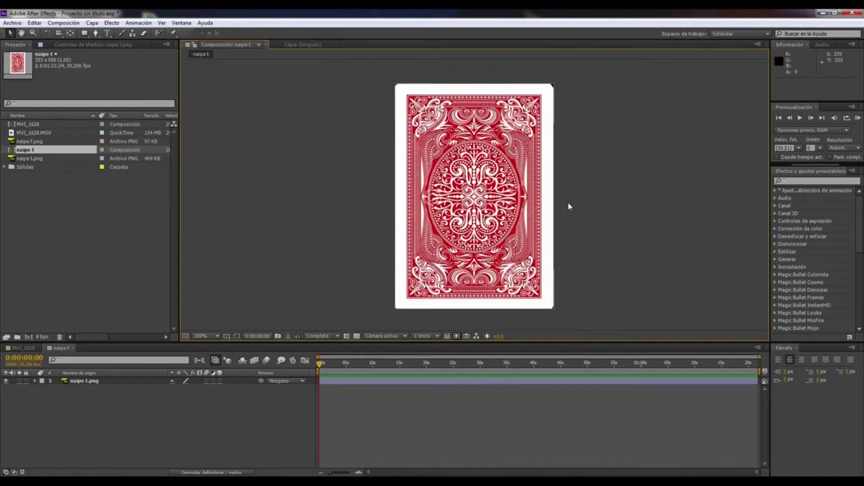
Step: Add naipe f.png above naipe t.png in the card composition and make both layers 3D
click(29, 243)
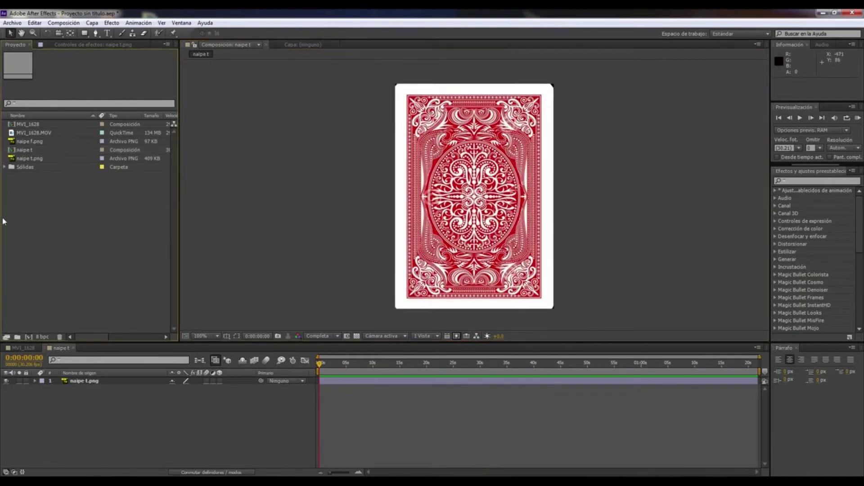
click(49, 142)
drag(39, 144, 47, 382)
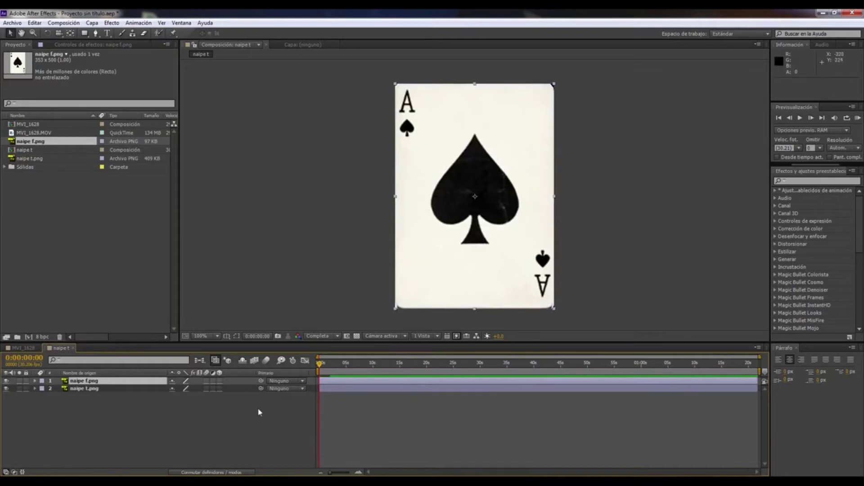
click(219, 381)
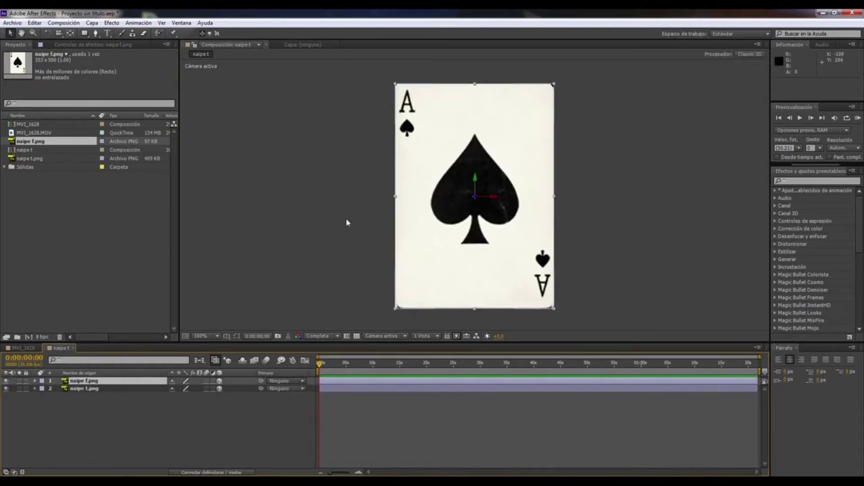
Step: Add the naipe t composition as the topmost layer of the MVI_1628 composition
click(25, 347)
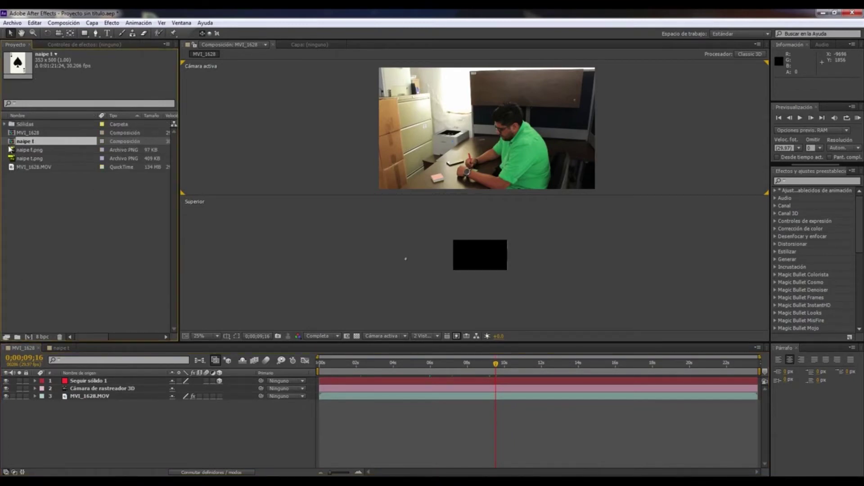
drag(28, 145, 68, 225)
drag(63, 318, 66, 382)
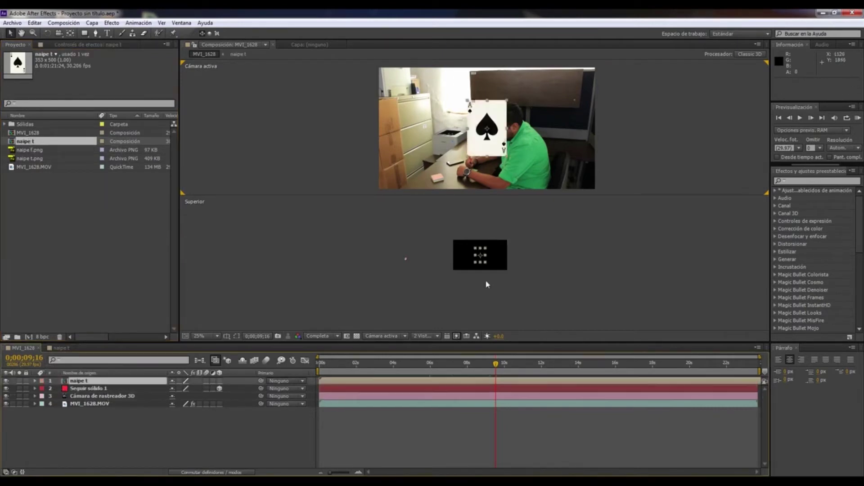
click(556, 269)
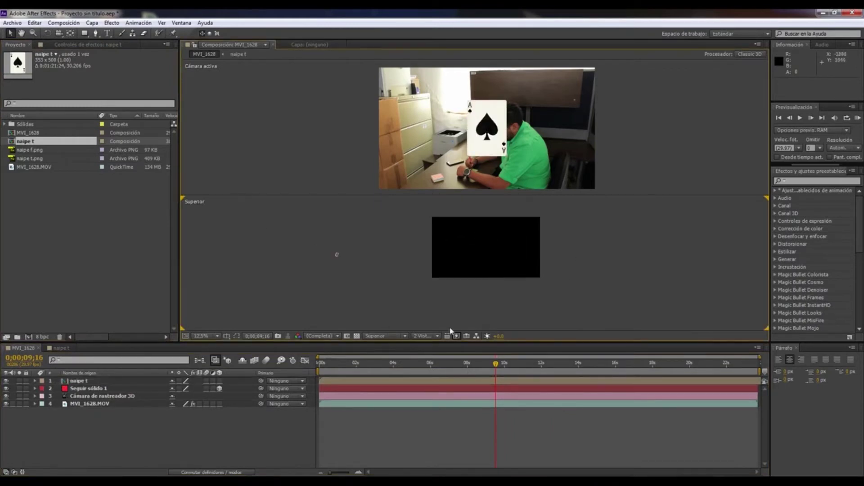
Step: Go to 0;00;04;02 in the MVI_1628 composition and make the naipe t layer 3D
drag(538, 212, 393, 305)
drag(348, 363, 393, 367)
scroll(597, 155, up, 1)
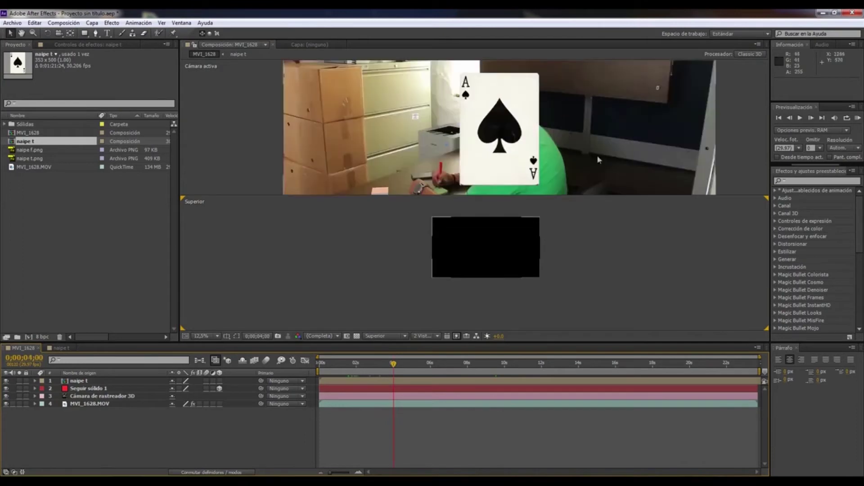
scroll(520, 117, down, 1)
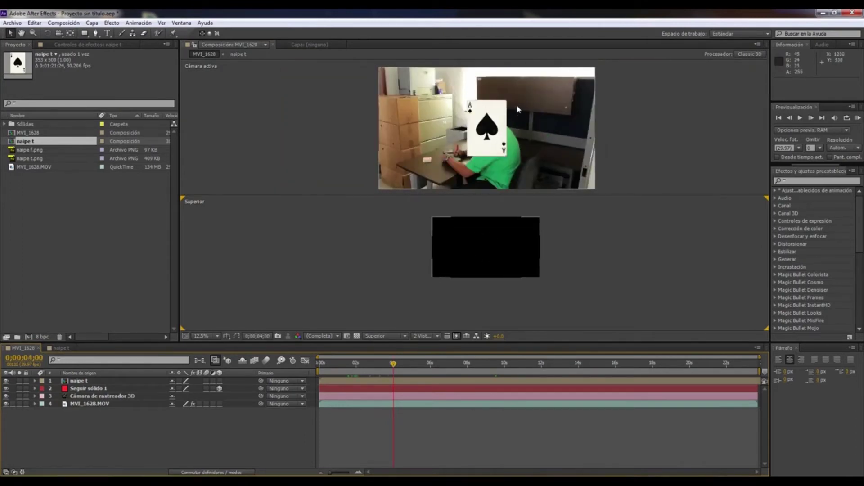
mouse_move(393, 364)
mouse_down()
mouse_move(364, 372)
mouse_move(395, 374)
mouse_up()
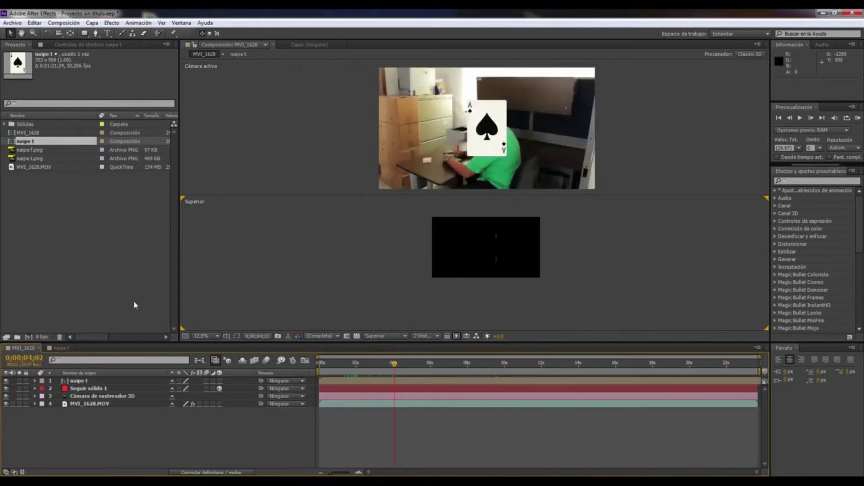
click(105, 382)
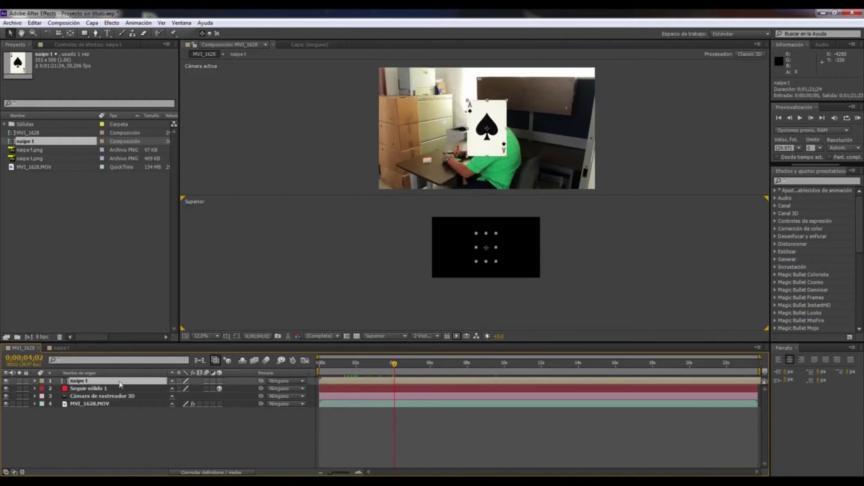
click(219, 381)
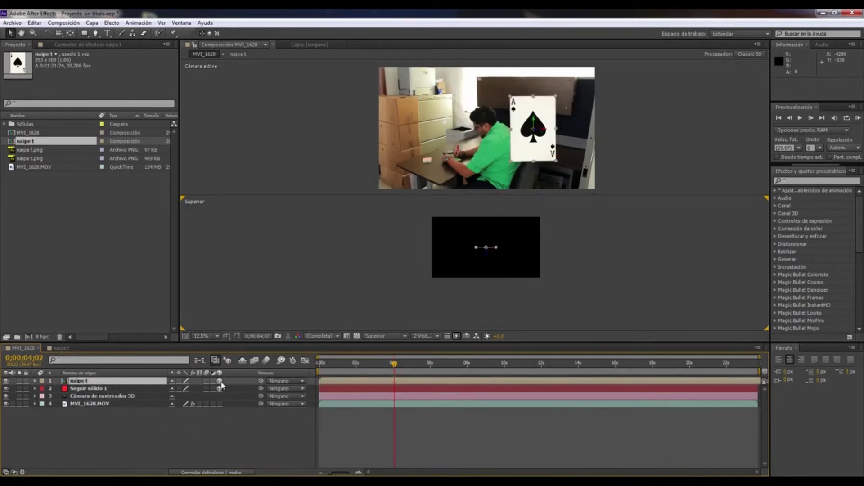
Step: Move the naipe t card along its X axis to position 1380, 540, 0
key(period)
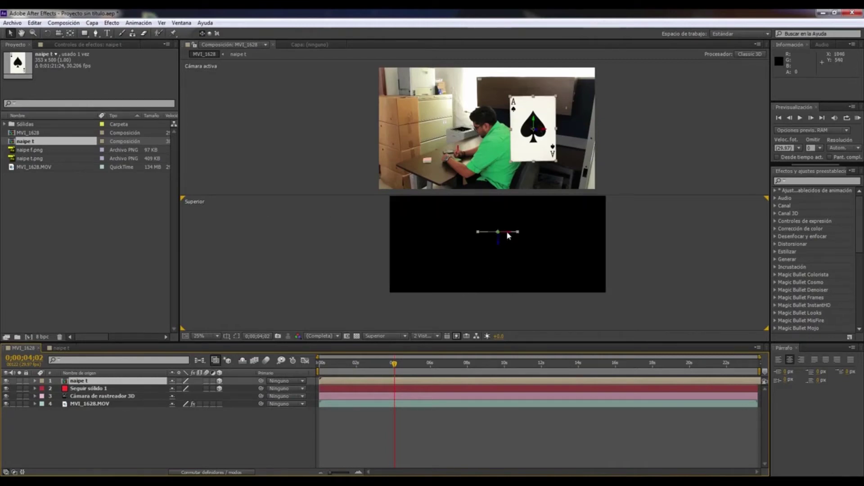
drag(507, 230, 529, 251)
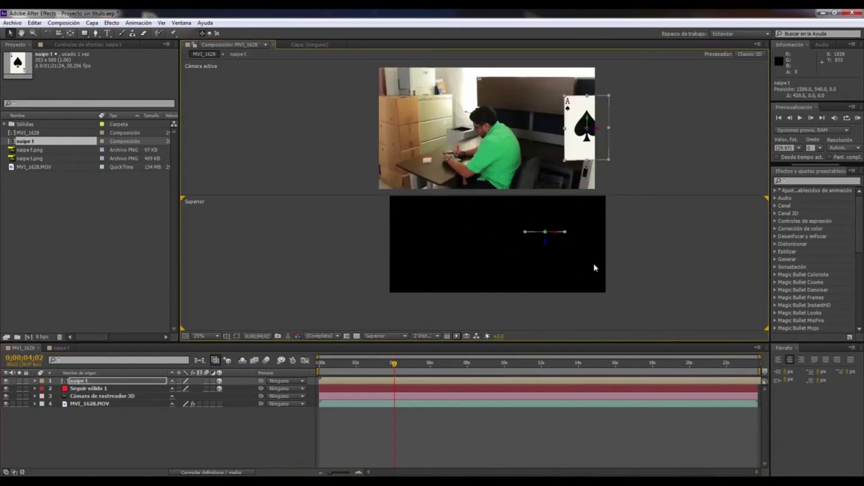
drag(588, 257, 585, 276)
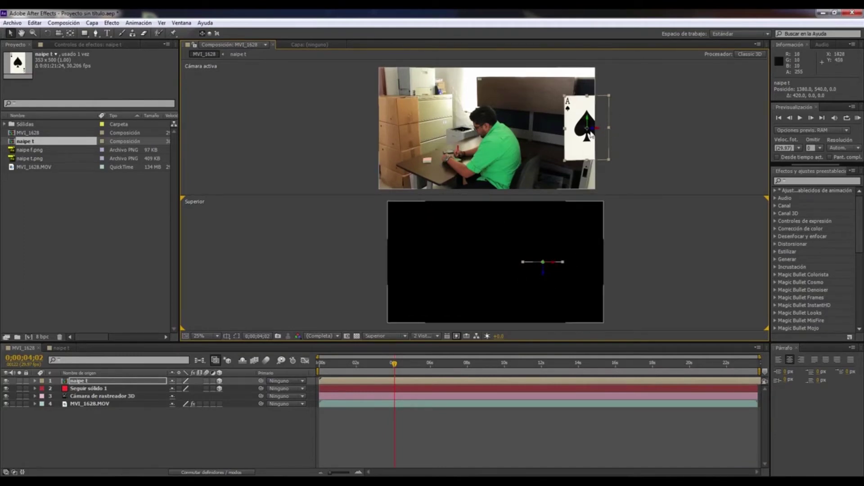
Step: Show the naipe t layer's rotation properties and rotate the card around its Y axis until it is seen nearly edge-on
click(98, 383)
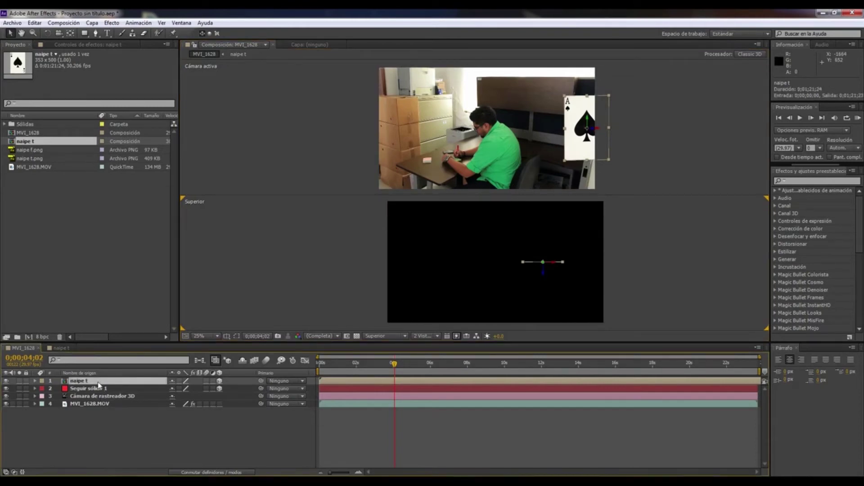
key(r)
drag(179, 404, 309, 402)
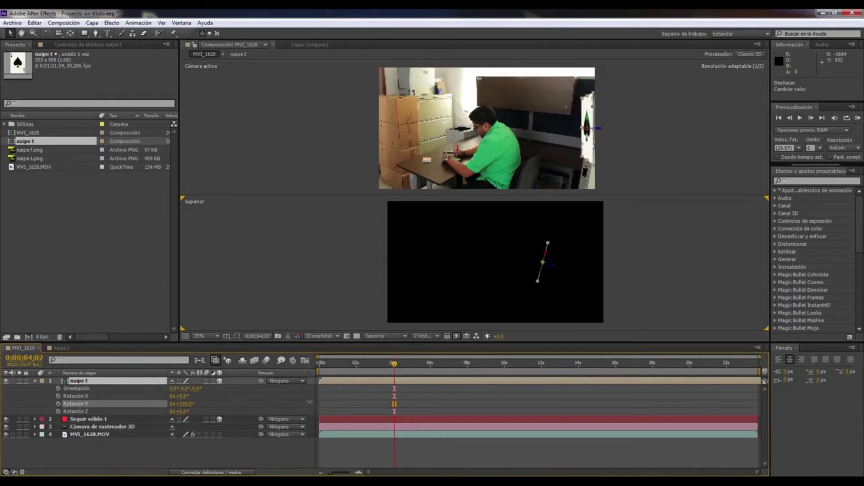
drag(310, 402, 314, 402)
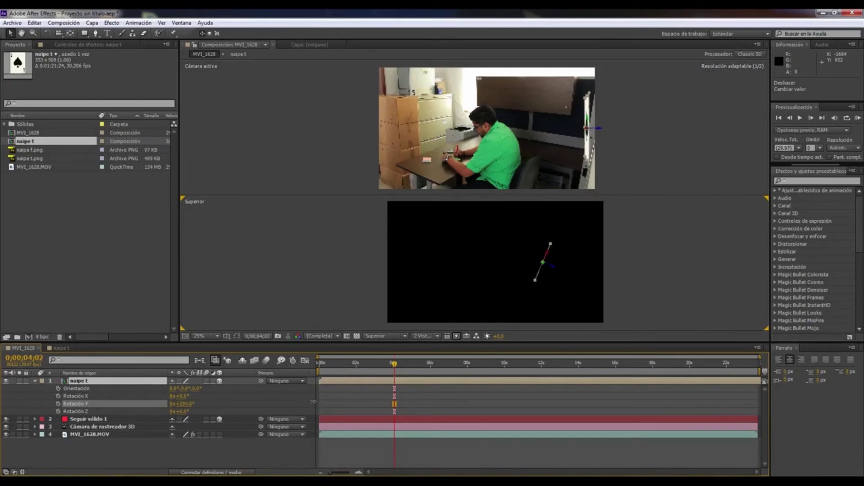
Step: Open the naipe t composition and switch its view to Superior
double_click(119, 381)
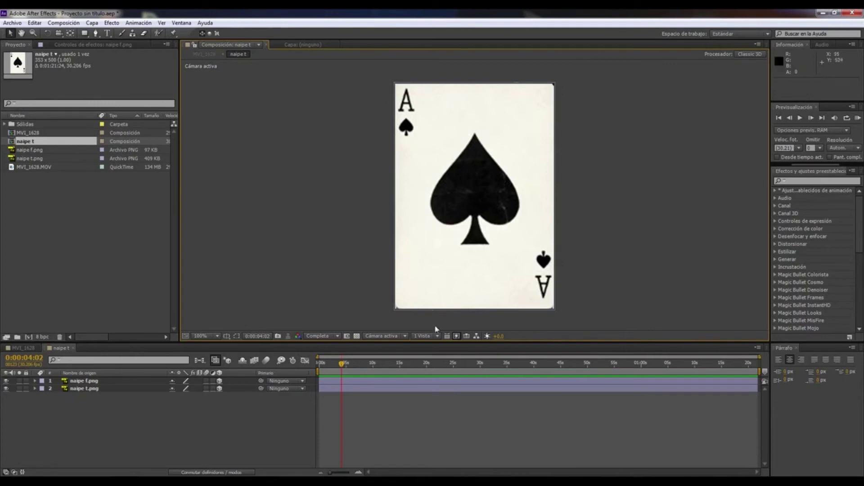
click(406, 337)
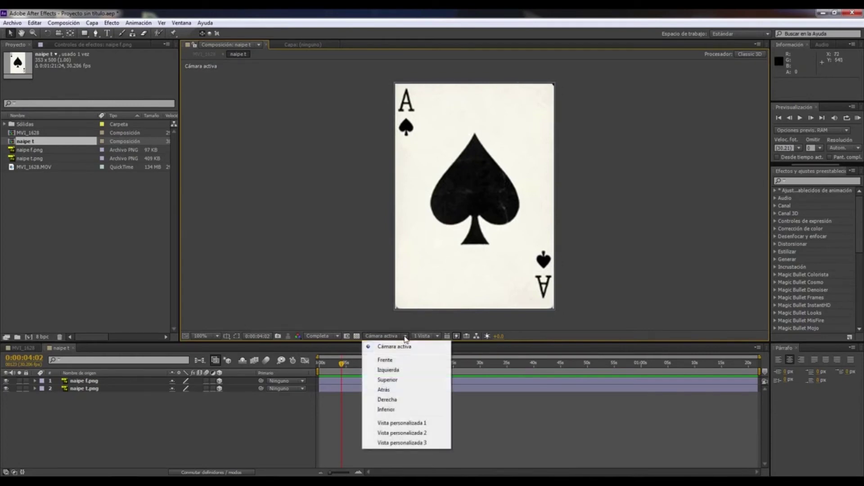
click(403, 381)
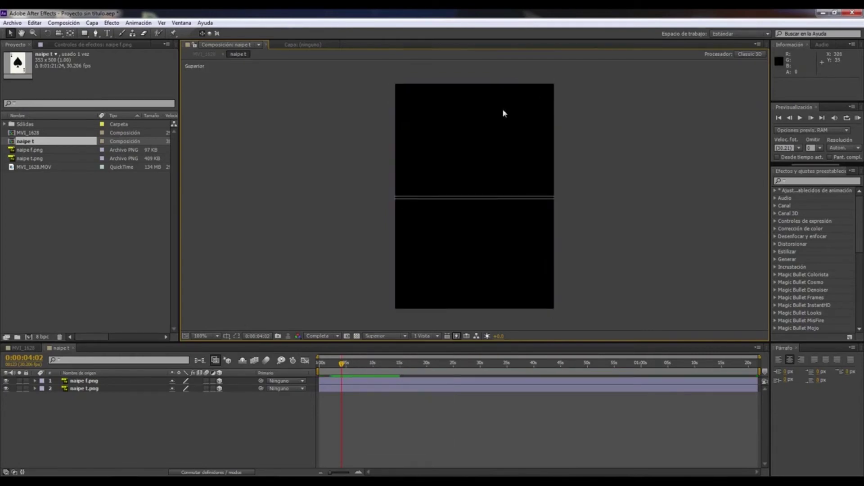
Step: Move naipe f.png along Z towards naipe t.png, leaving only a hairline gap between the two card faces
click(483, 204)
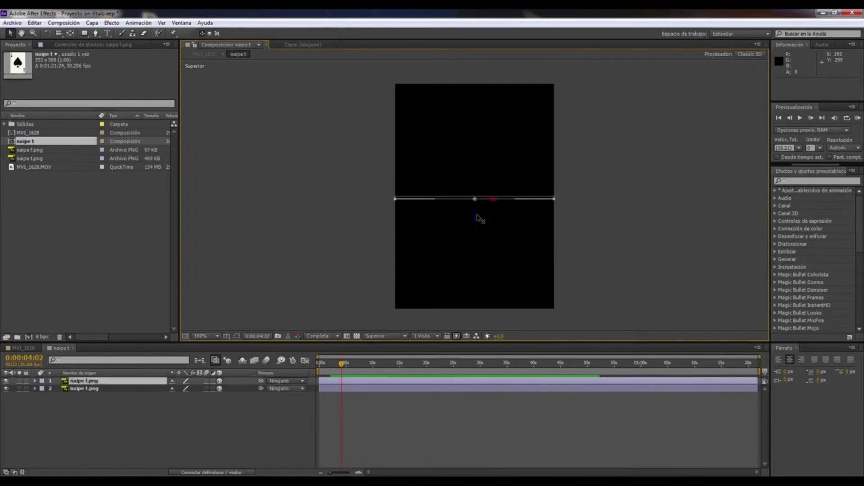
scroll(478, 212, up, 5)
drag(476, 256, 480, 243)
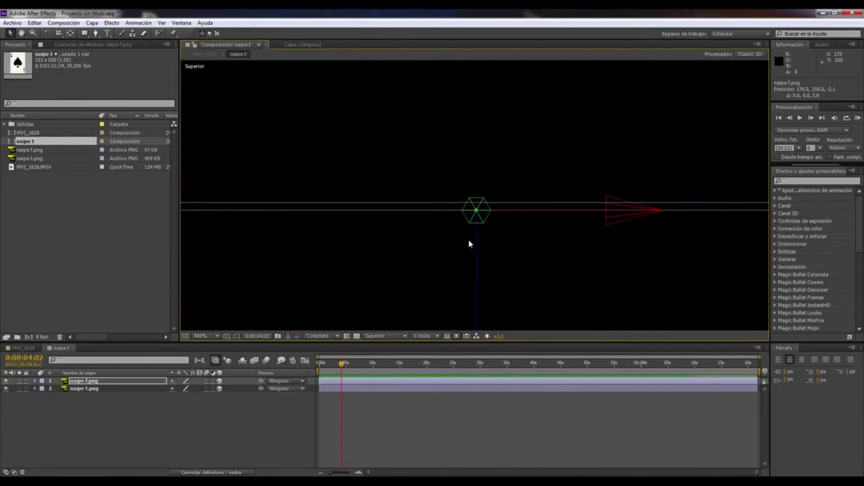
drag(477, 239, 477, 232)
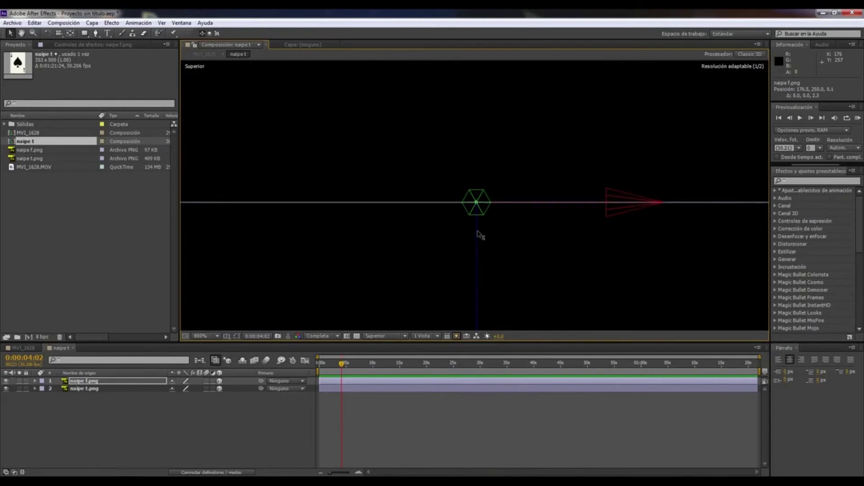
drag(478, 231, 476, 234)
click(491, 214)
scroll(489, 214, up, 4)
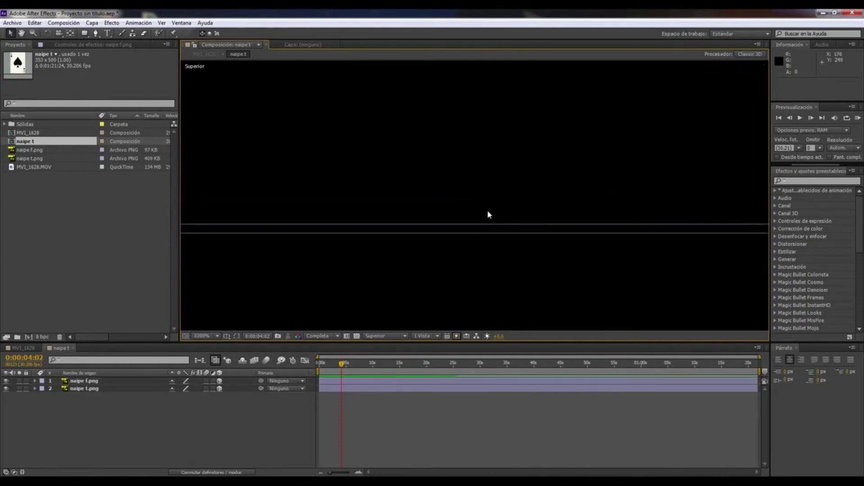
scroll(501, 237, down, 8)
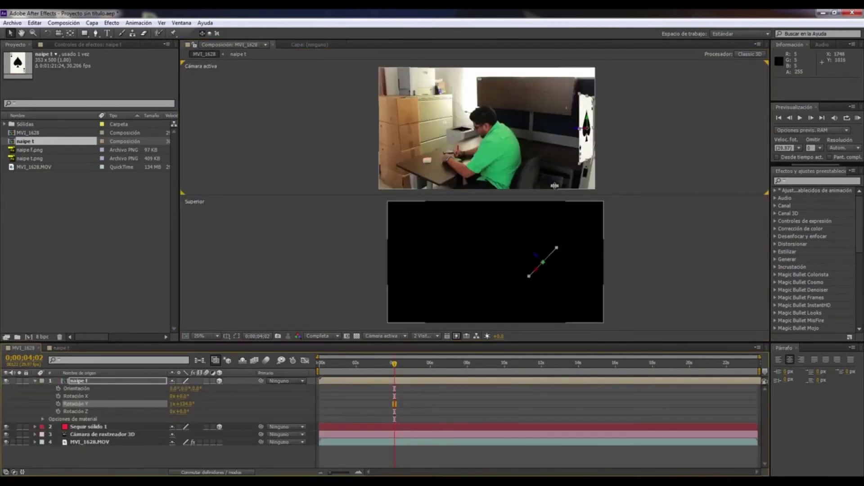
Step: Enable collapse transformations on the naipe t layer in MVI_1628 and rotate it around Y until the card's red back faces the camera
drag(188, 404, 274, 412)
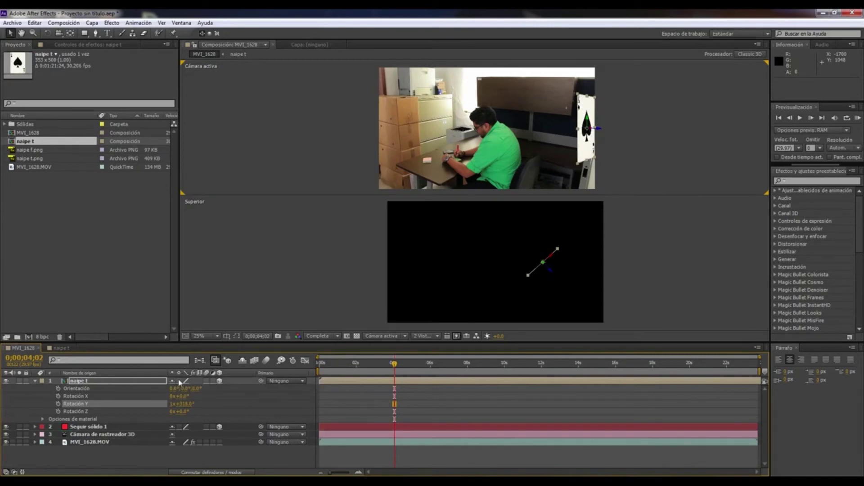
click(178, 381)
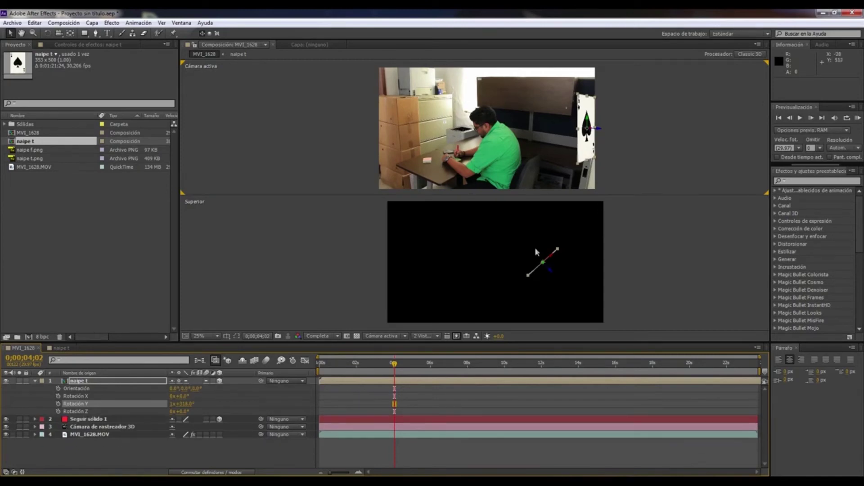
drag(184, 407, 247, 409)
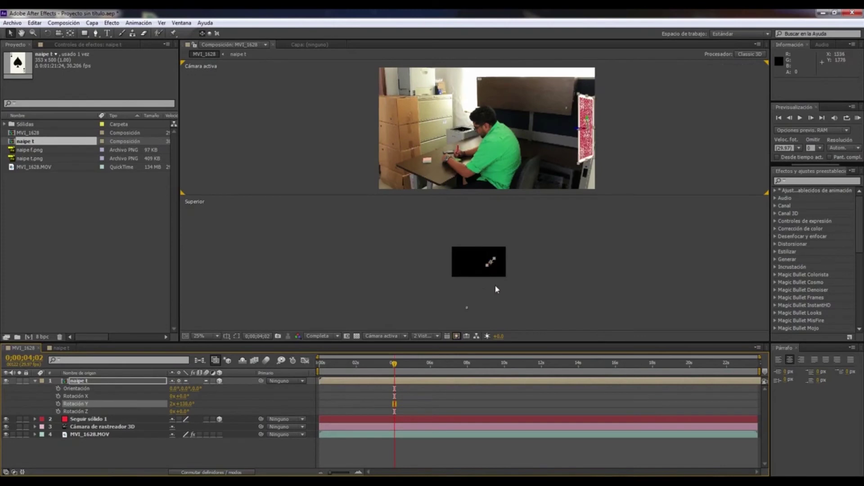
Step: Move the naipe t card along its Z axis to about 351.9, 540, 1064.6, in front of the filing cabinets
drag(500, 300, 488, 278)
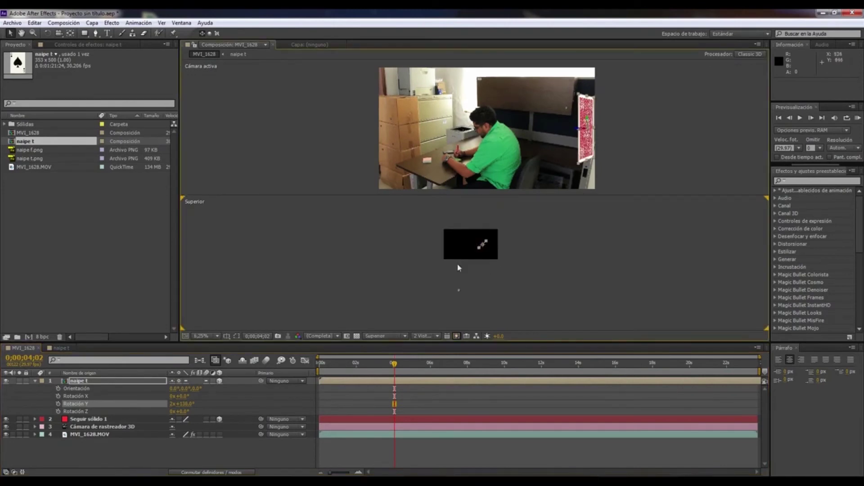
scroll(468, 294, up, 2)
click(454, 304)
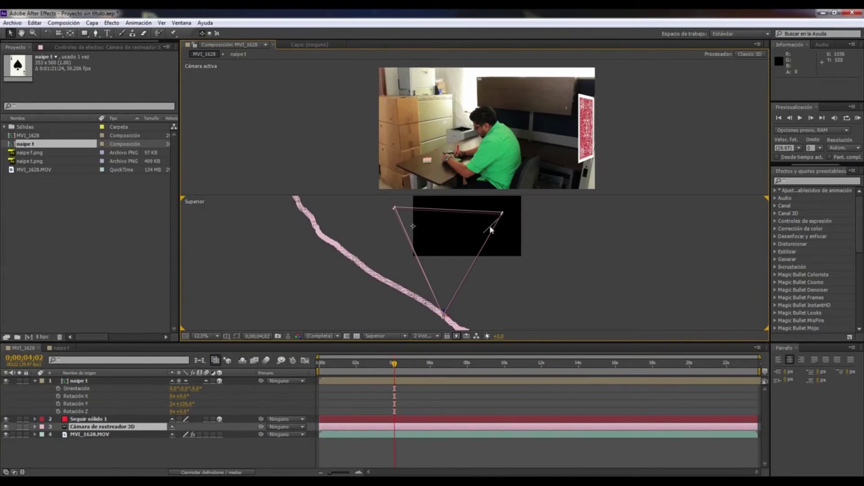
click(585, 135)
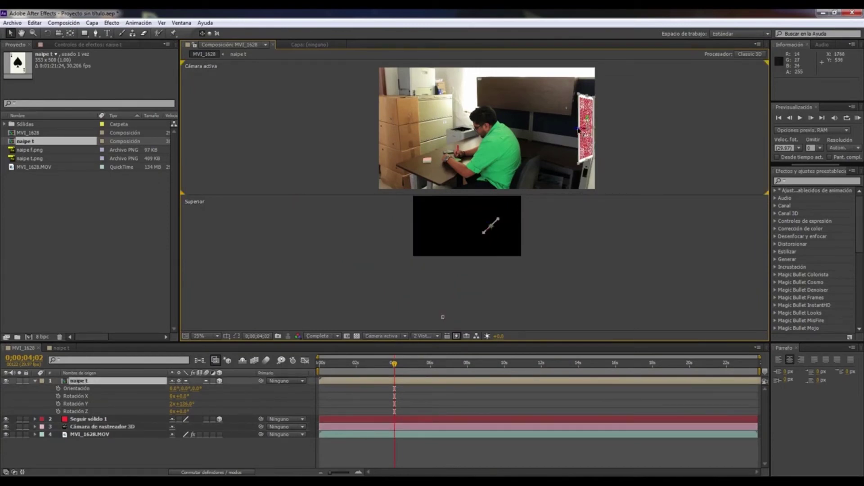
drag(578, 130, 412, 141)
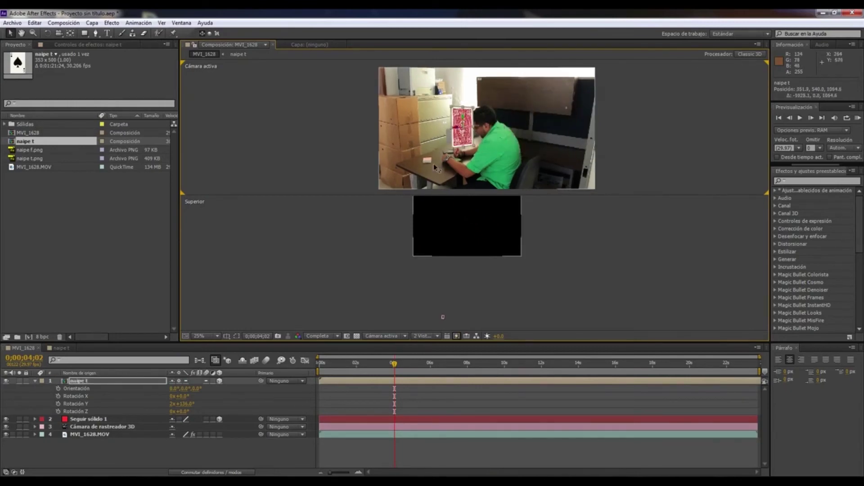
Step: Move the naipe t card in the Superior view to about -38.7, 540, 687.4, beside the stacked boxes
drag(477, 242, 482, 263)
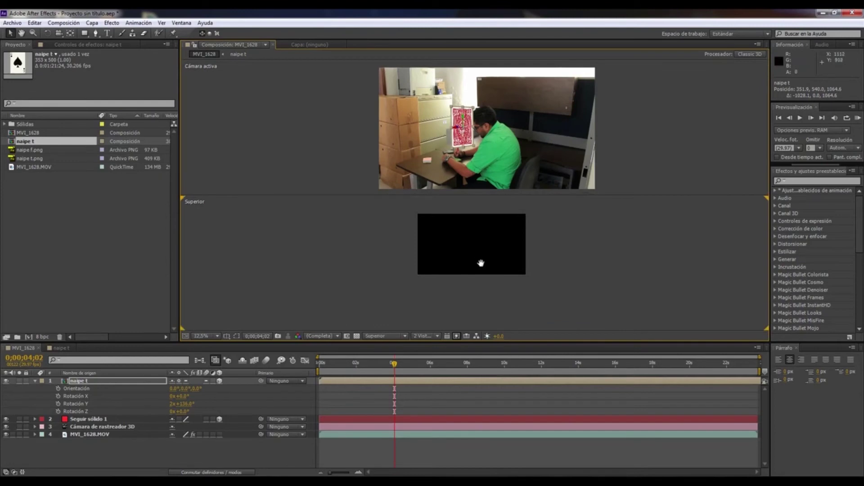
scroll(481, 263, down, 1)
scroll(461, 251, up, 1)
scroll(461, 251, down, 1)
drag(457, 230, 447, 241)
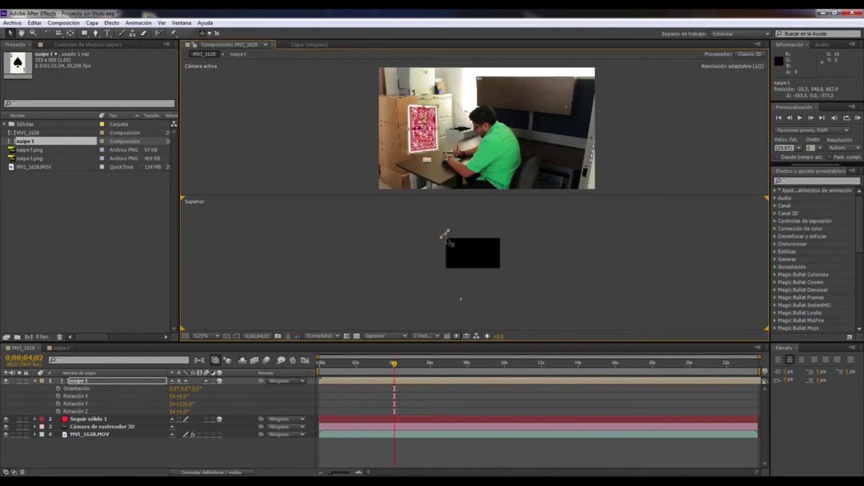
Step: Scale the naipe t card down proportionally to less than half its size and collapse the layer's properties
click(436, 112)
drag(435, 110, 431, 127)
key(ctrl+z)
click(433, 111)
click(98, 385)
click(35, 381)
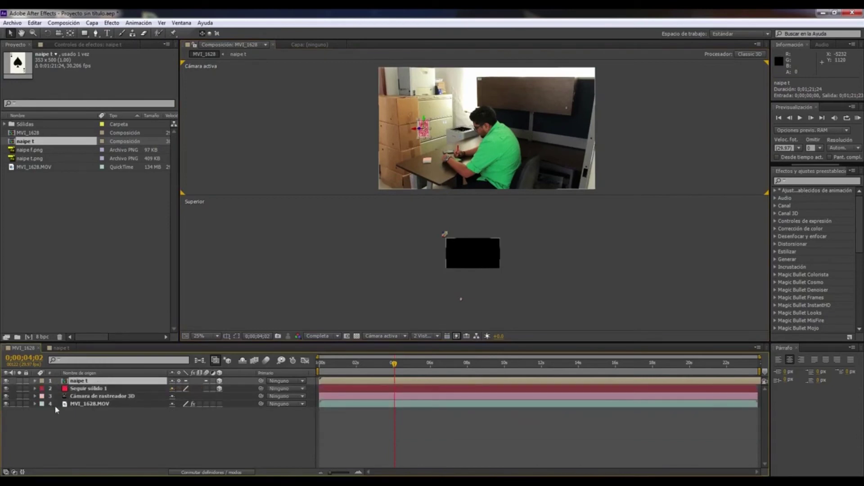
Step: Duplicate the naipe t layer four times
key(ctrl+d)
key(ctrl+d)
key(ctrl+d)
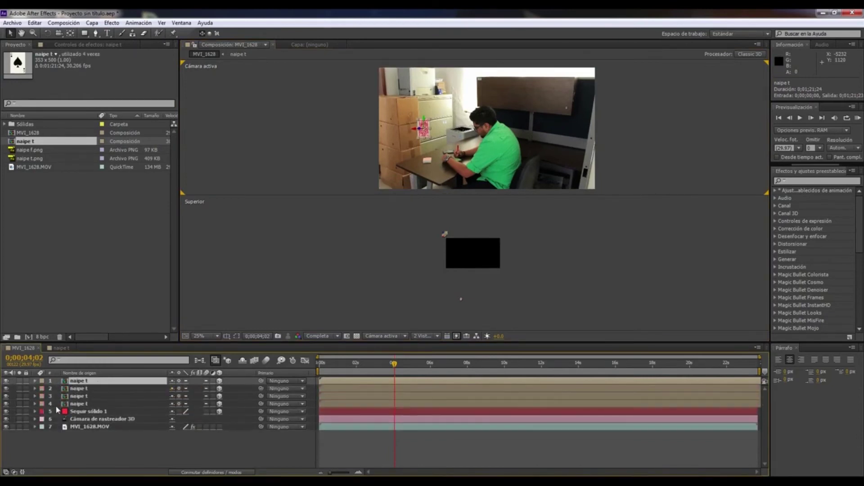
key(ctrl+d)
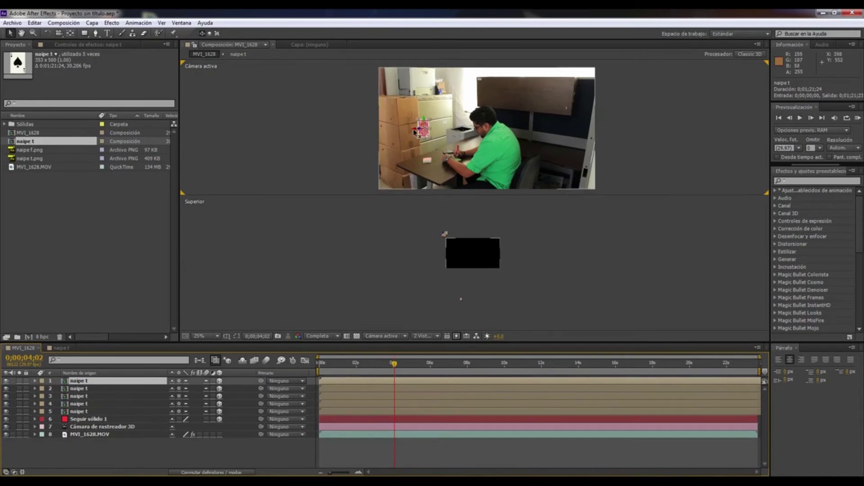
Step: Spread three of the duplicate cards to different places and depths in the Superior view, one of them at about 1630.4, 540, 145
scroll(445, 246, up, 1)
drag(444, 247, 446, 270)
scroll(445, 271, up, 1)
drag(394, 241, 412, 270)
drag(368, 224, 504, 246)
click(369, 225)
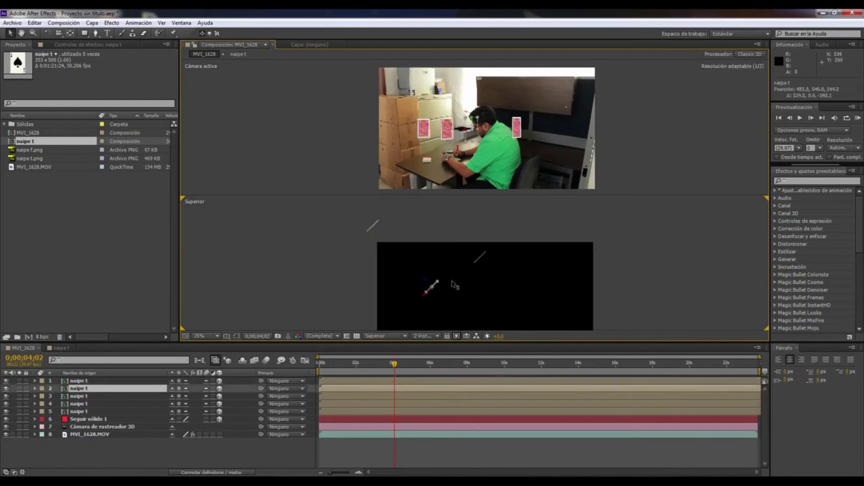
key(Return)
click(370, 228)
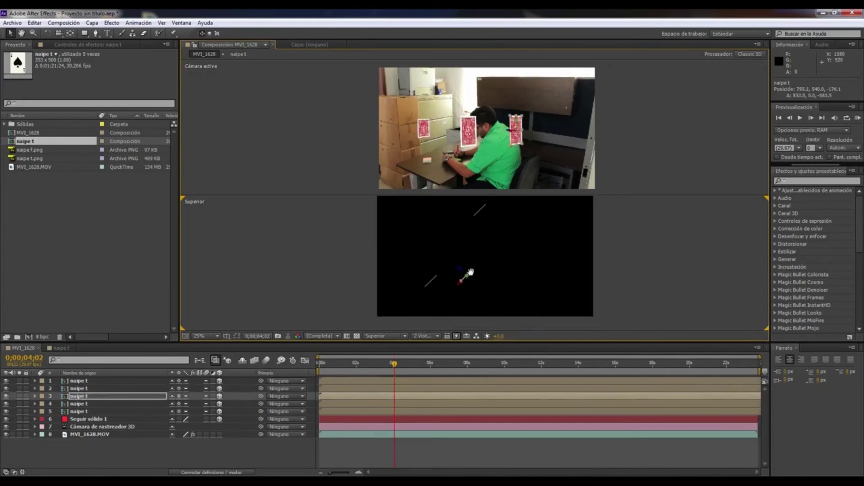
drag(461, 282, 561, 238)
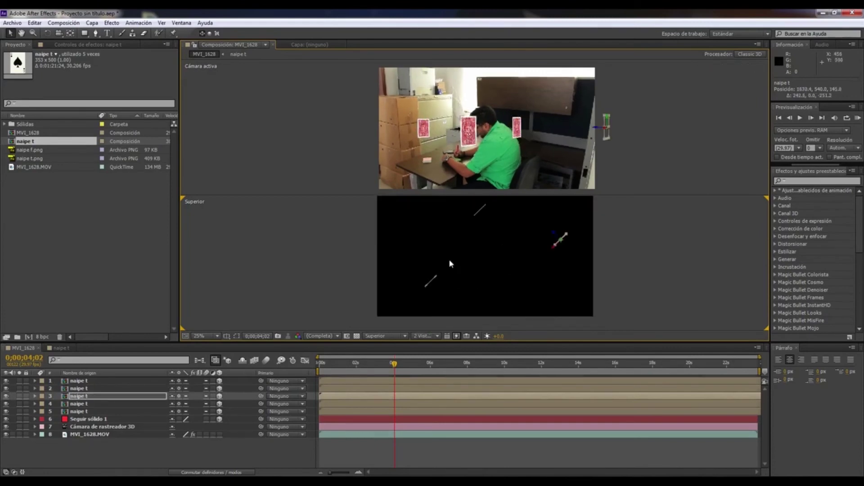
Step: Raise the card beside the man's head along its Y axis to the upper edge of the frame
click(474, 141)
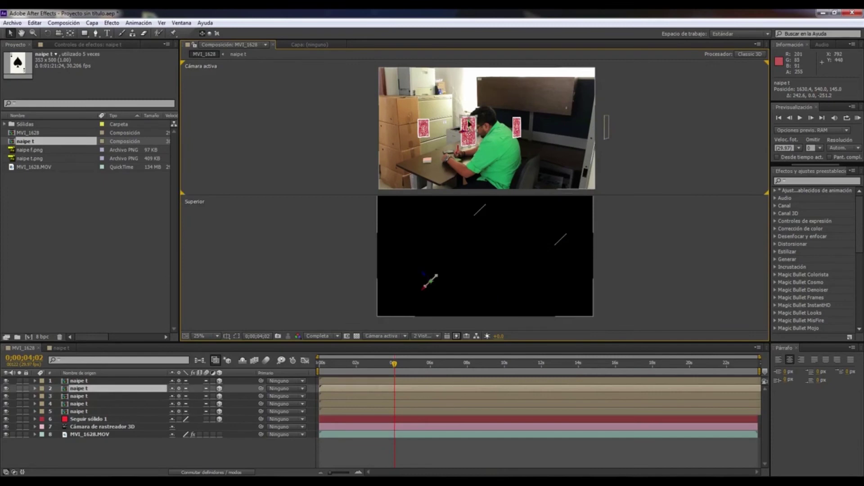
drag(469, 122, 473, 88)
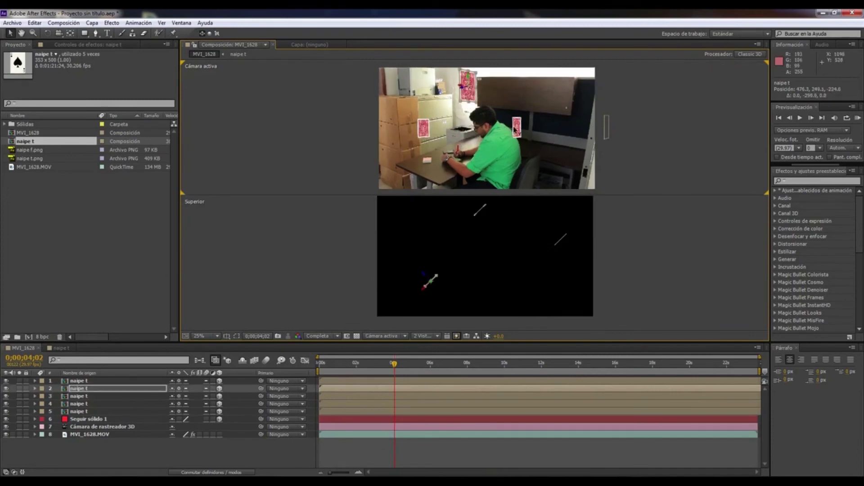
Step: Rotate the top two naipe t cards about their Y axes to 2x+78.0° and 2x+72.0°
click(112, 381)
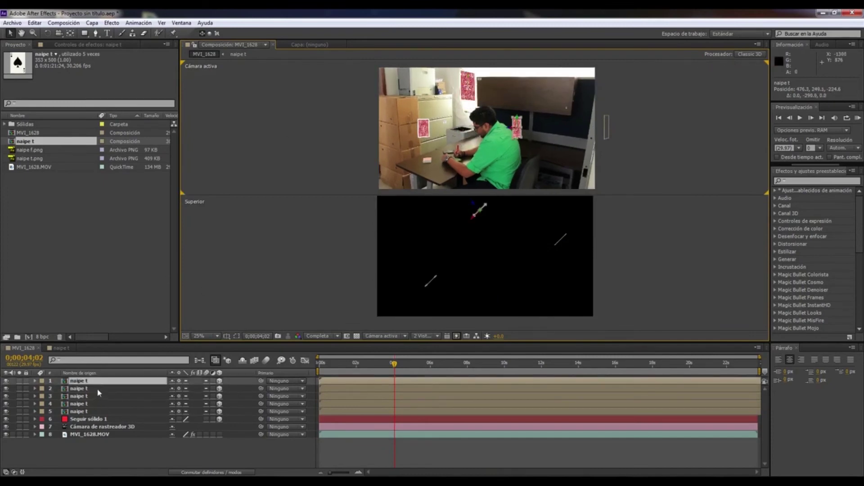
key(r)
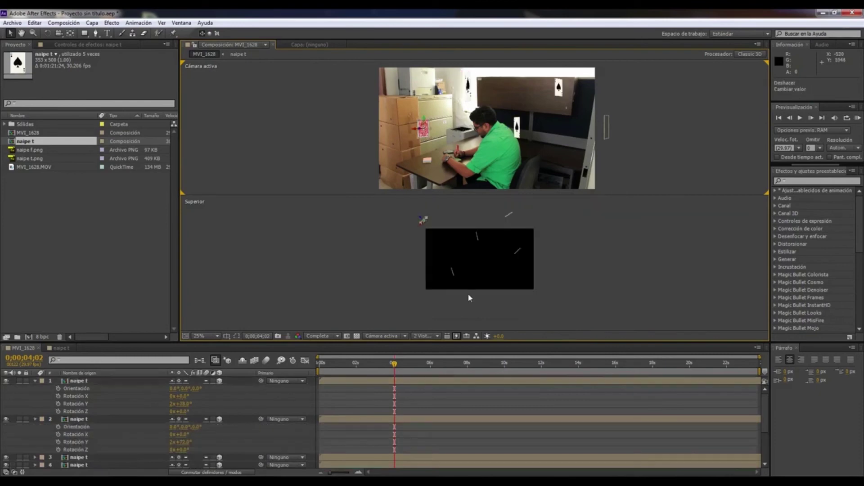
Step: Show the scene in a single Cámara activa view and review the cards along the footage to about 12 seconds
click(438, 336)
click(448, 345)
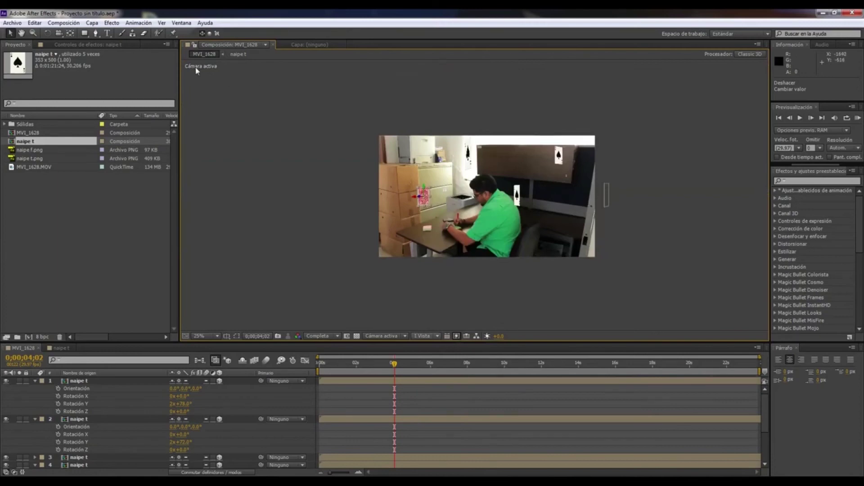
click(404, 337)
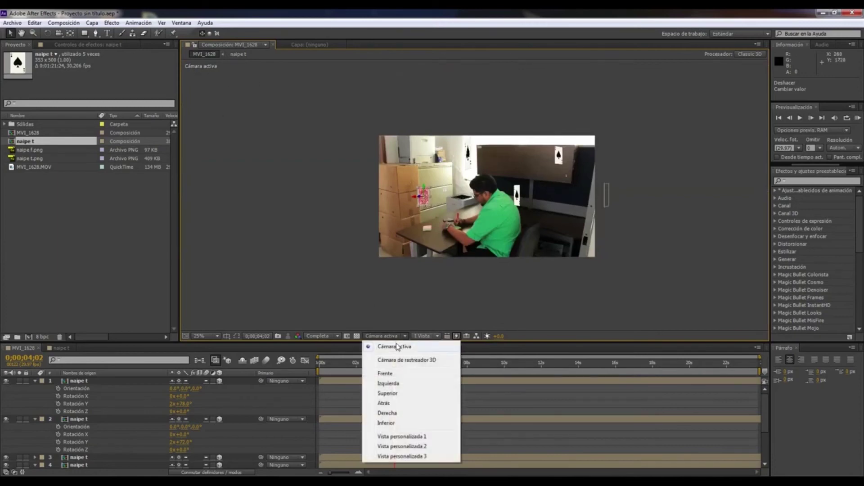
click(396, 348)
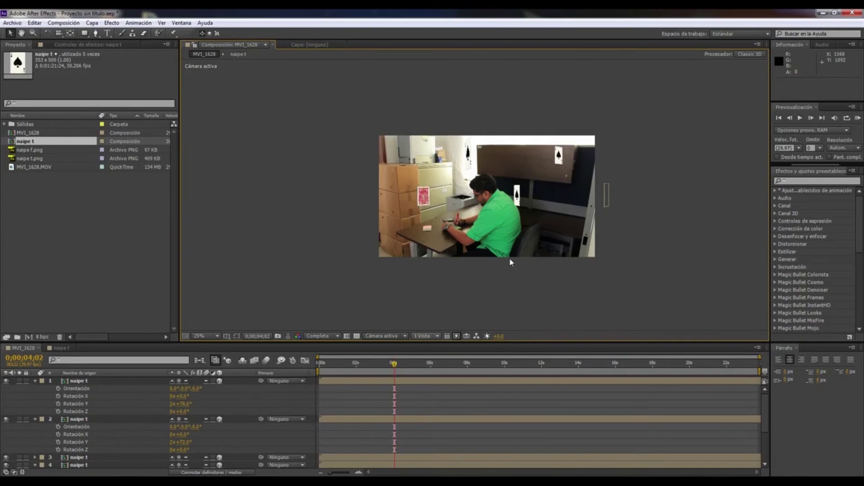
scroll(509, 257, up, 2)
drag(594, 261, 551, 262)
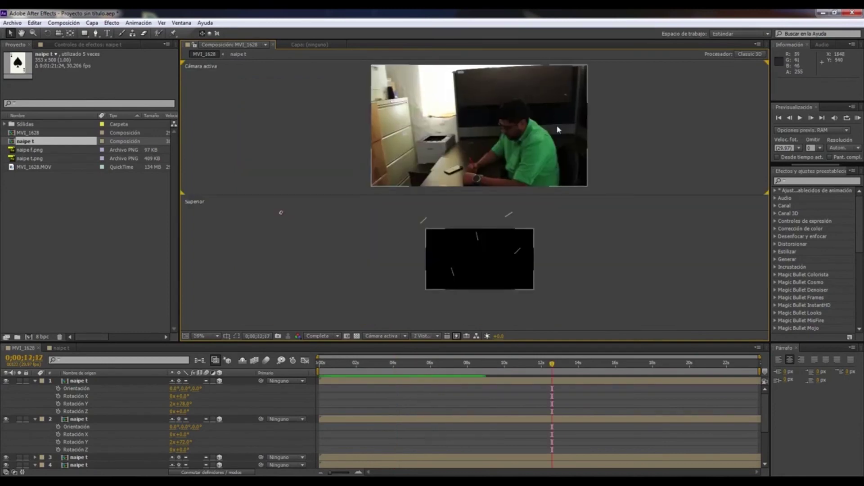
Step: Duplicate all five cards and move the copies in the Superior view into the tracker camera's field of view at 0;00;12;17
click(283, 214)
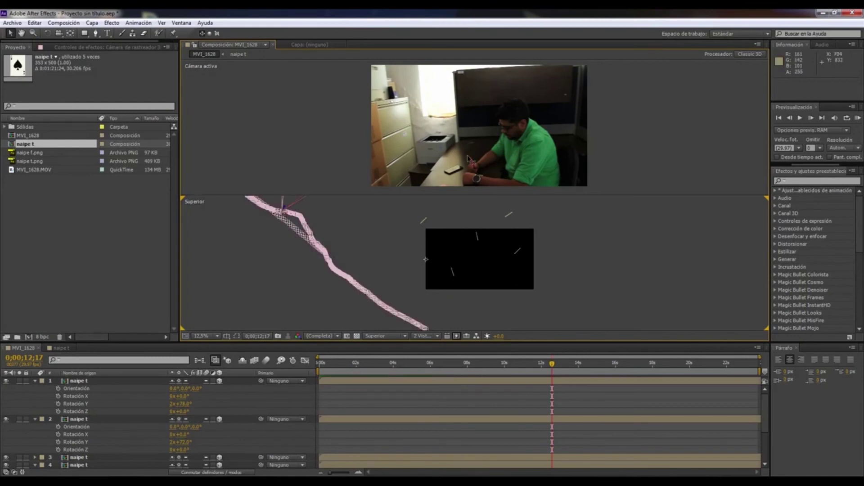
drag(433, 214, 454, 269)
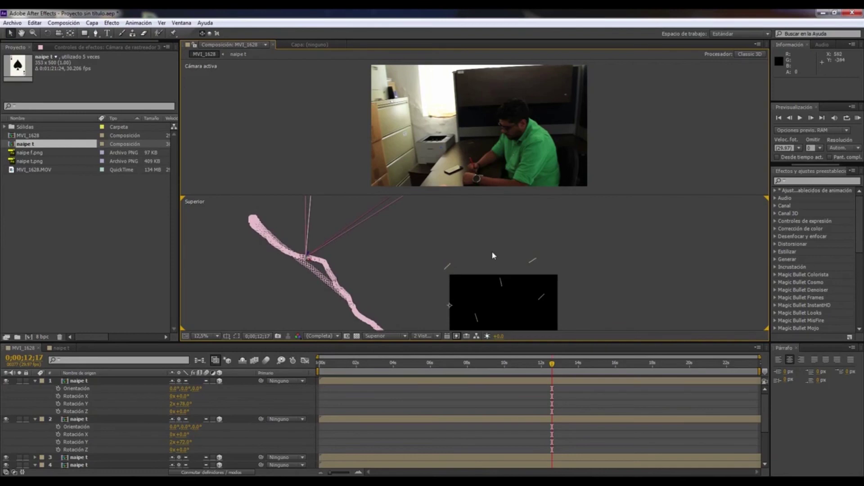
drag(423, 228, 570, 329)
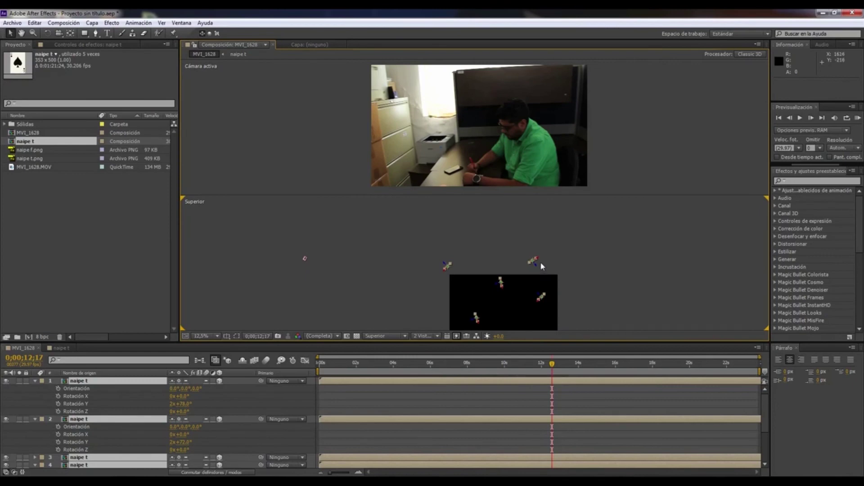
key(ctrl+d)
drag(541, 261, 384, 109)
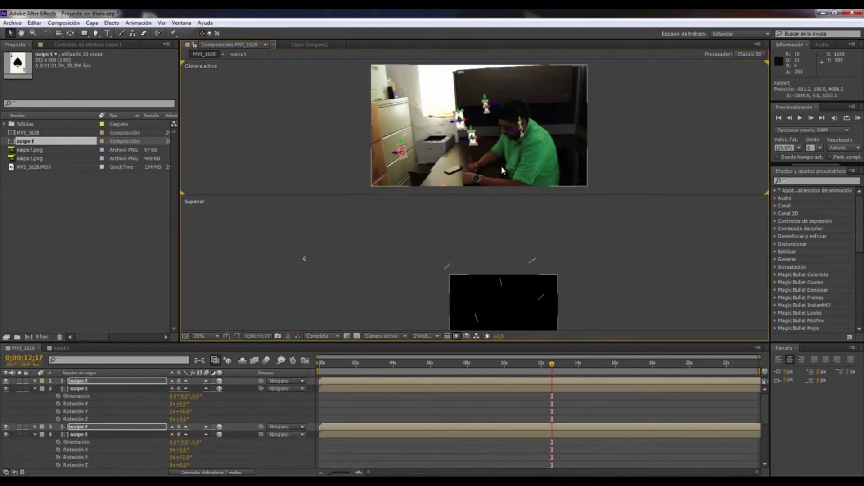
Step: In a single Superior view with the tracker camera's field of view shown, move one far card away from its group towards the original cards
scroll(357, 309, down, 1)
click(425, 336)
click(429, 343)
click(385, 336)
click(381, 374)
drag(526, 245, 538, 304)
click(387, 231)
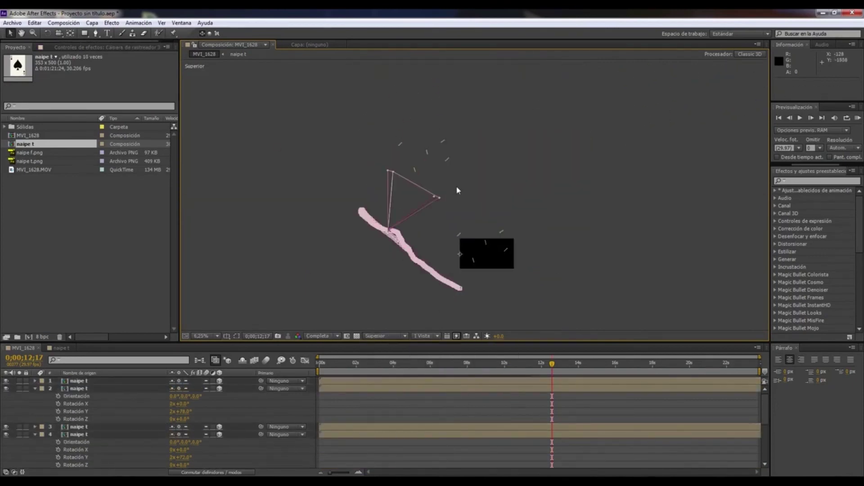
click(455, 195)
scroll(439, 162, up, 1)
drag(422, 124, 469, 173)
Step: Duplicate the four remaining far cards and place the copies between the far group and the original cards
drag(305, 72, 417, 160)
key(ctrl+d)
drag(415, 100, 482, 203)
click(482, 211)
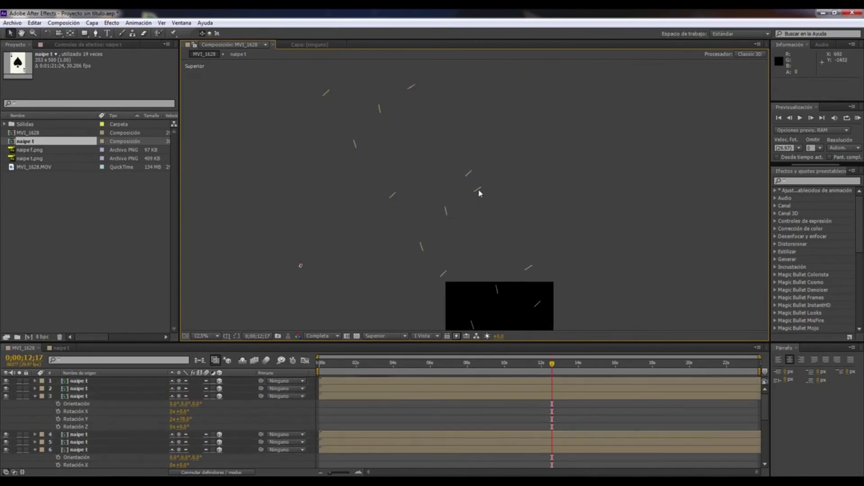
Step: Spread individual cards to different places and heights, and play a RAM preview of the composition through the active camera
drag(482, 190, 499, 93)
drag(421, 246, 560, 207)
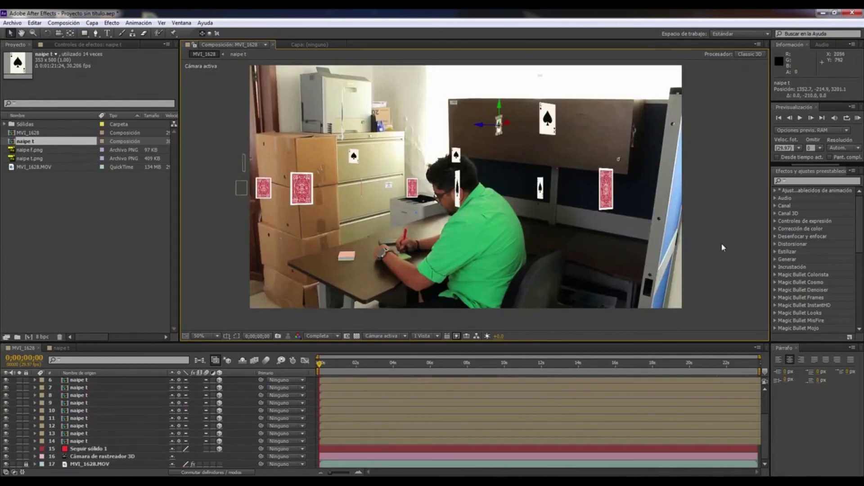
key(KP_0)
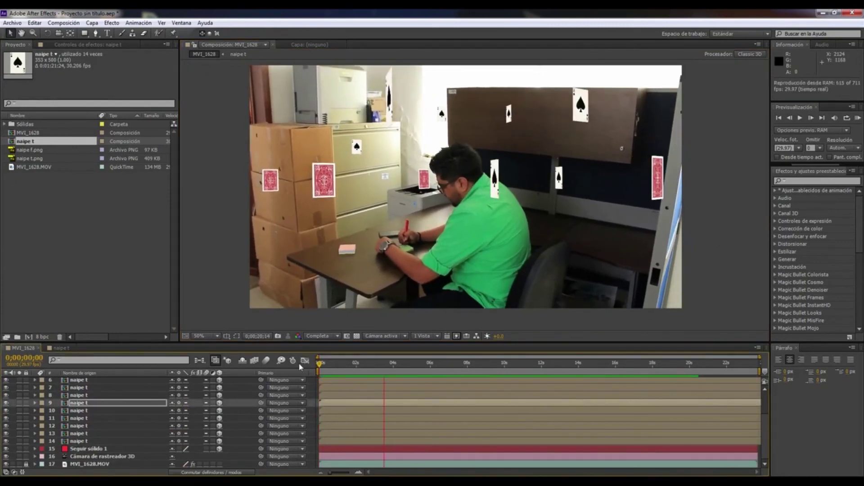